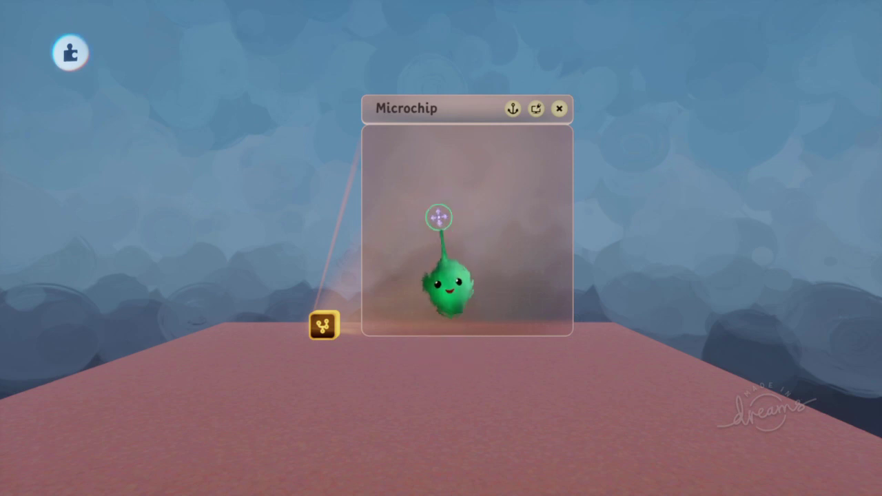
# Step: Place a Trigger Zone gadget in the microchip and check its detection properties
pyautogui.click(429, 96)
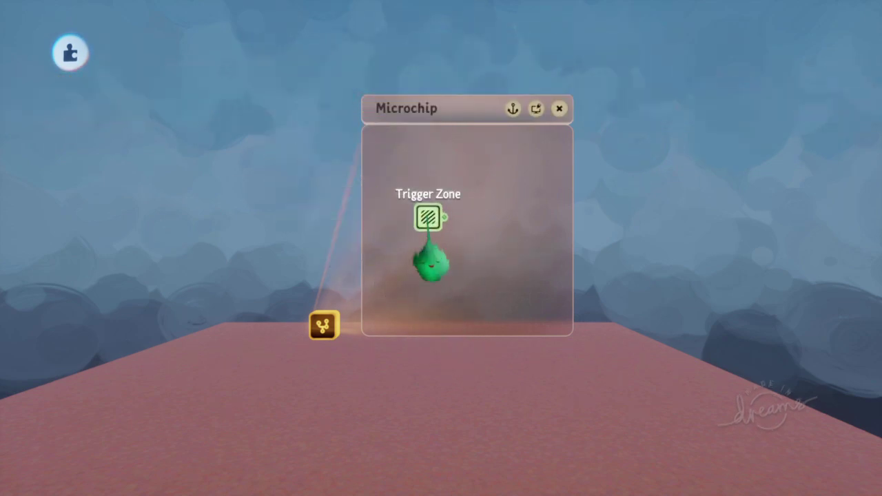
pyautogui.click(430, 219)
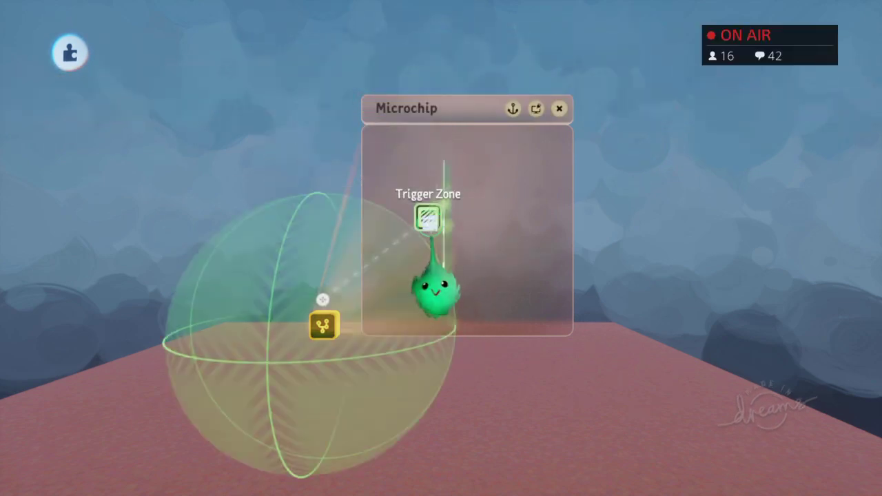
pyautogui.moveTo(479, 274); pyautogui.dragTo(757, 281)
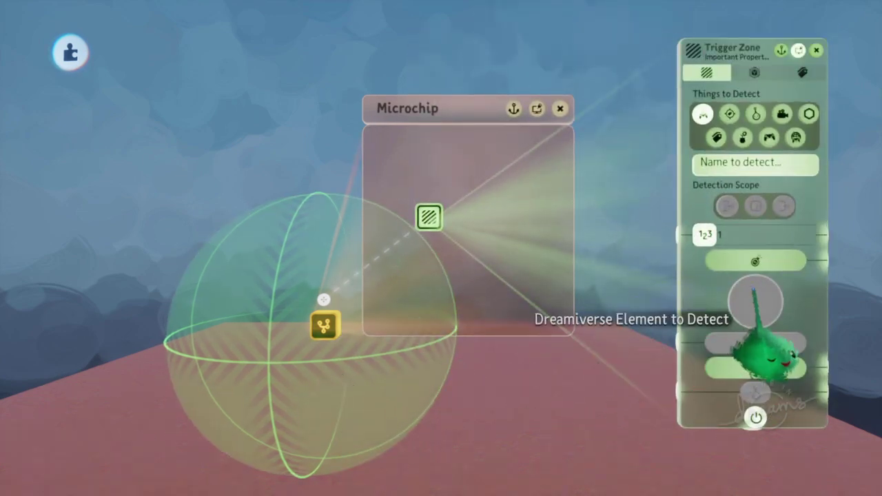
pyautogui.press('Escape')
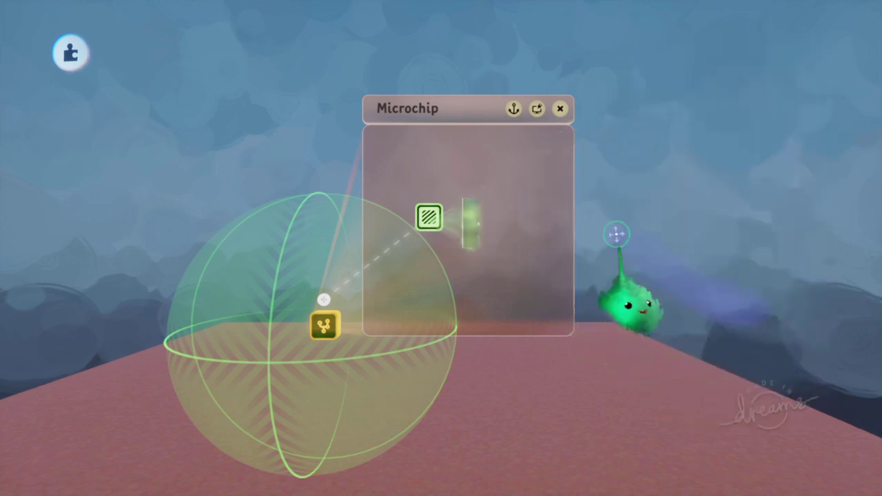
# Step: Enlarge the microchip canvas and fill it with repeated rows of cloned Trigger Zones
pyautogui.moveTo(590, 227); pyautogui.dragTo(881, 228)
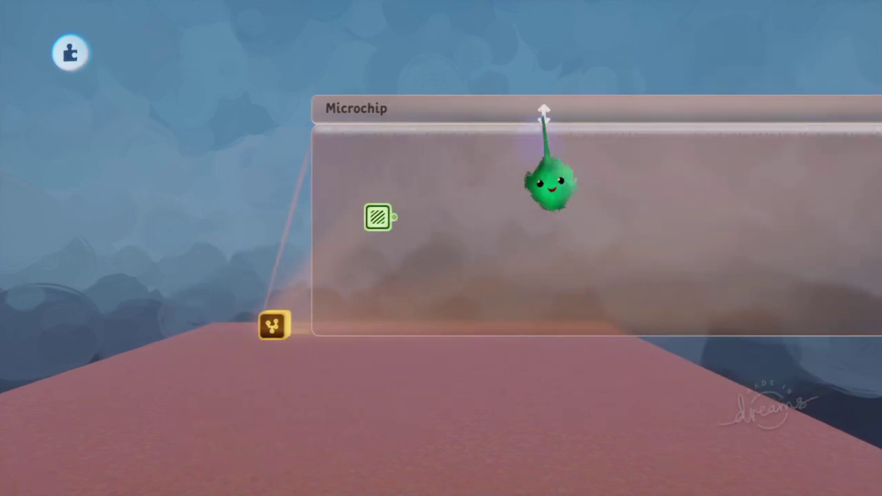
pyautogui.moveTo(545, 113); pyautogui.dragTo(494, 5)
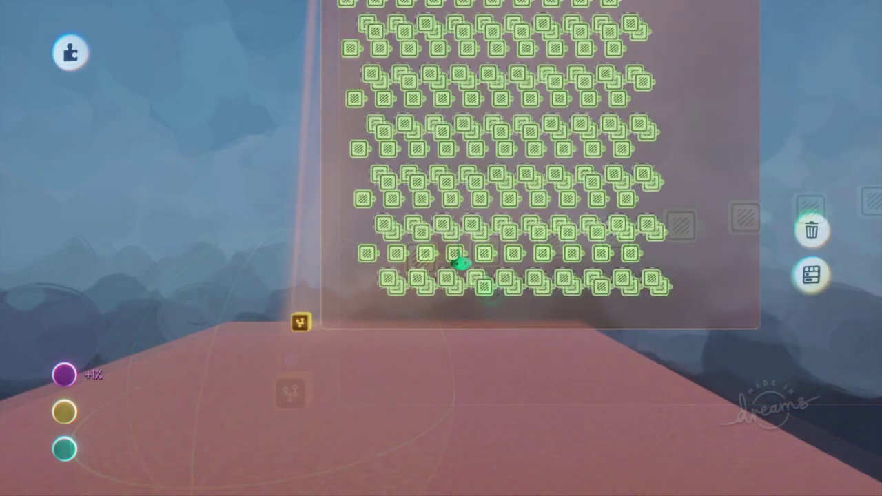
pyautogui.moveTo(461, 262); pyautogui.dragTo(470, 275)
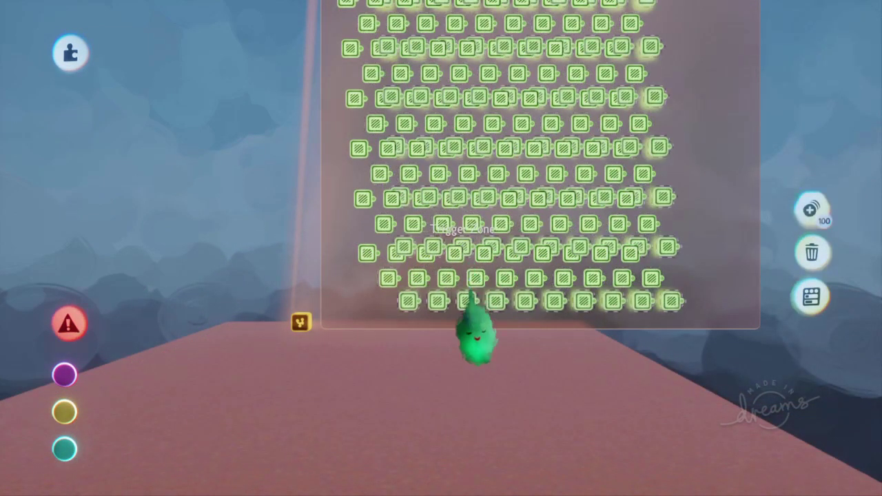
# Step: Open the thermometer details from the warning and read the explanation of the limit that was hit
pyautogui.click(70, 321)
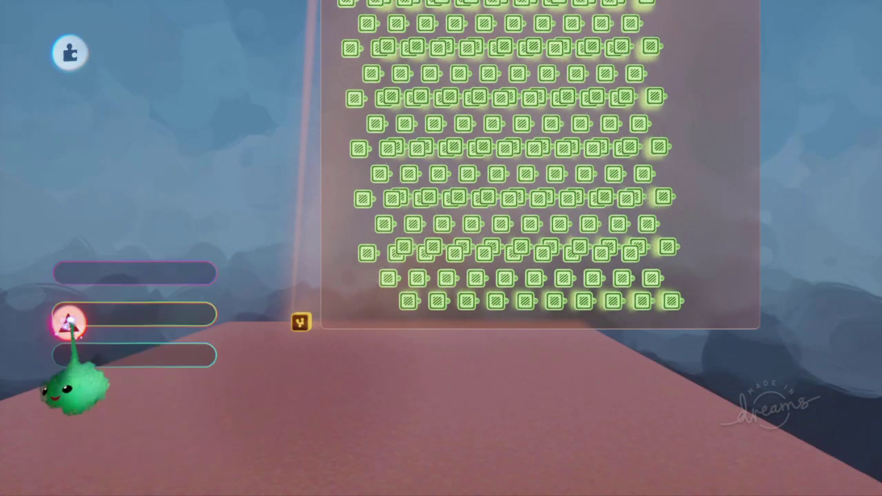
pyautogui.click(69, 323)
pyautogui.hscroll(-7, 428, 140)
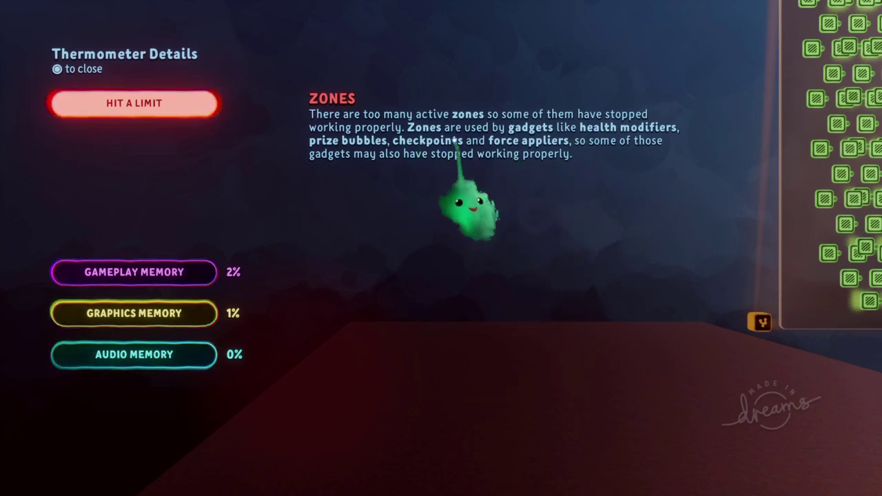
pyautogui.press('Escape')
pyautogui.hscroll(7, 504, 290)
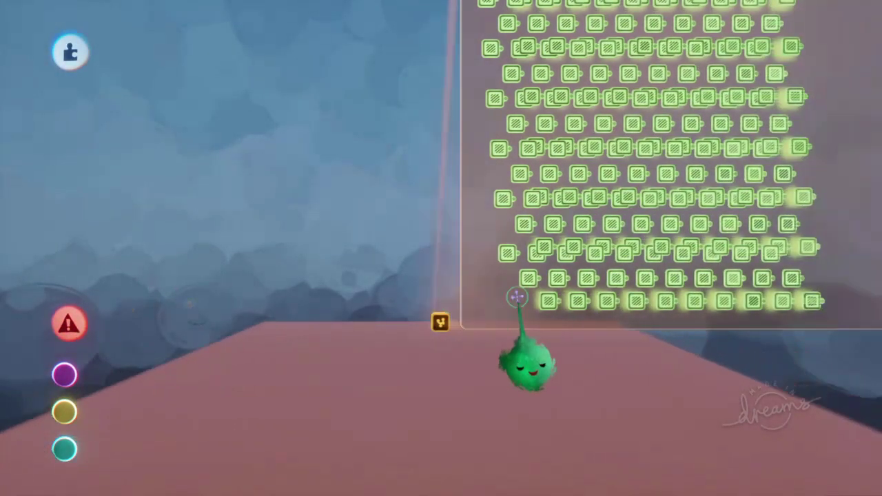
# Step: Select all the cloned Trigger Zones and set their thing to detect to Tag
pyautogui.scroll(3, 510, 281)
pyautogui.hscroll(-3, 342, 360)
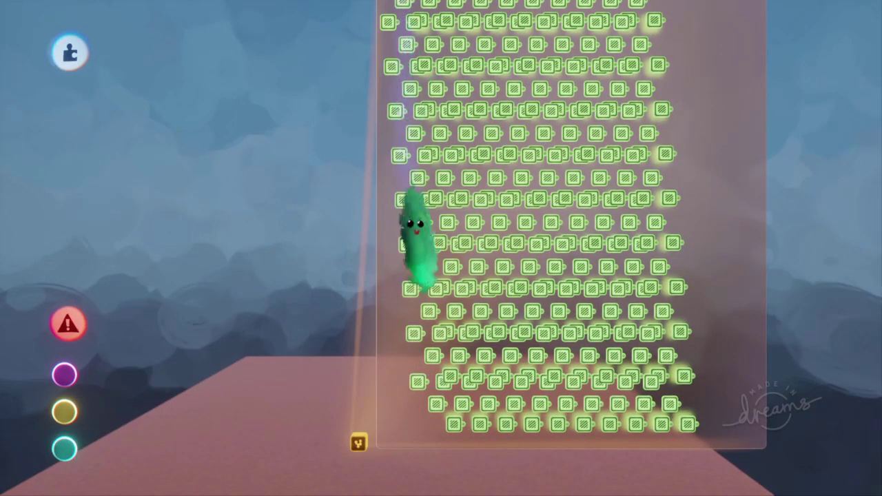
pyautogui.click(414, 336)
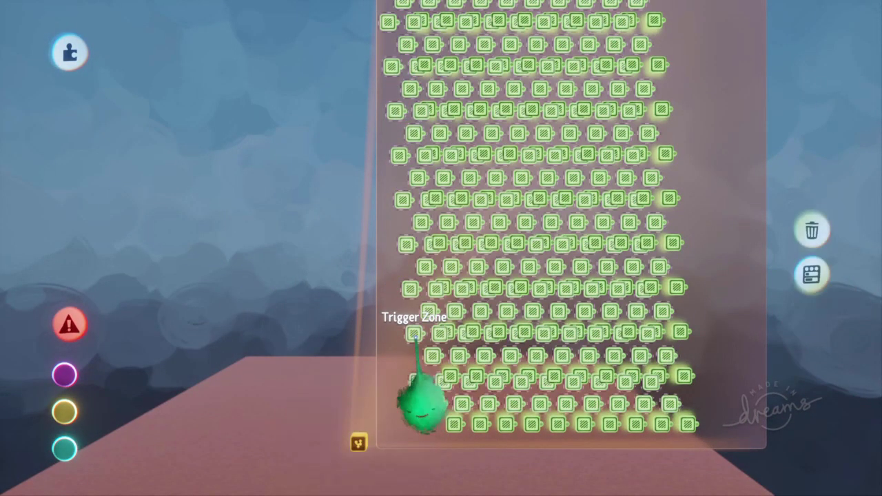
pyautogui.click(414, 335)
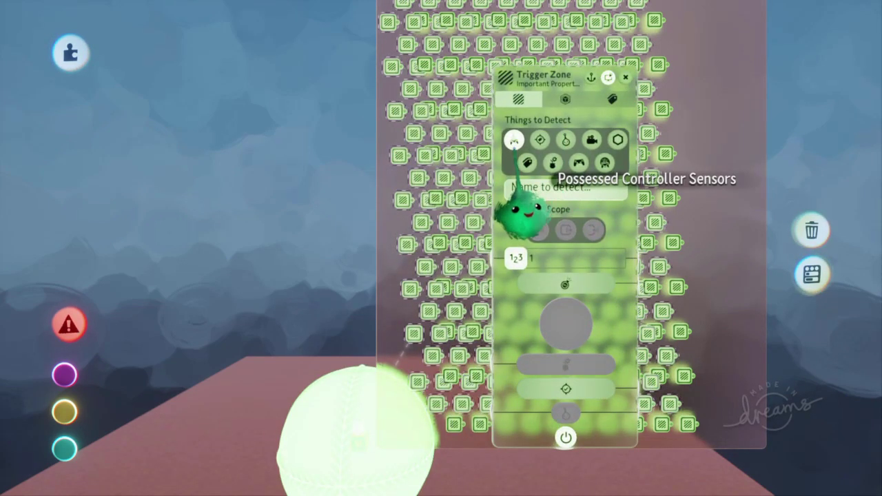
pyautogui.moveTo(516, 146); pyautogui.dragTo(487, 293, button='middle')
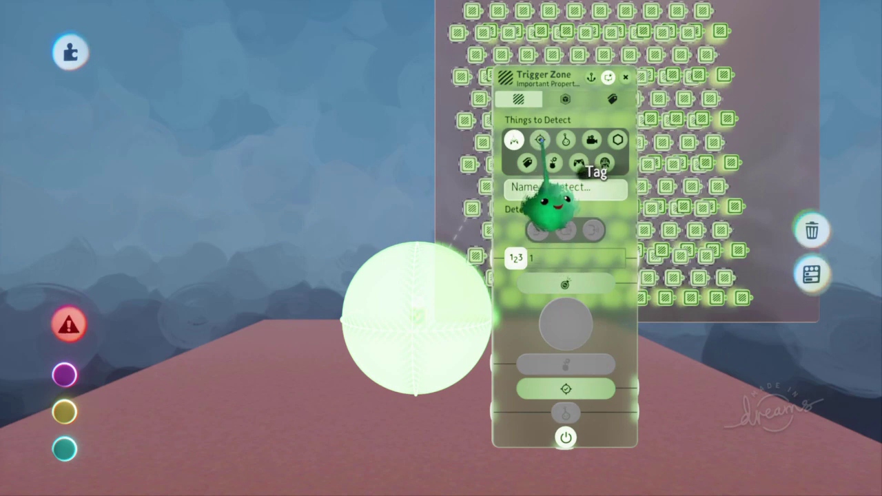
pyautogui.press('Escape')
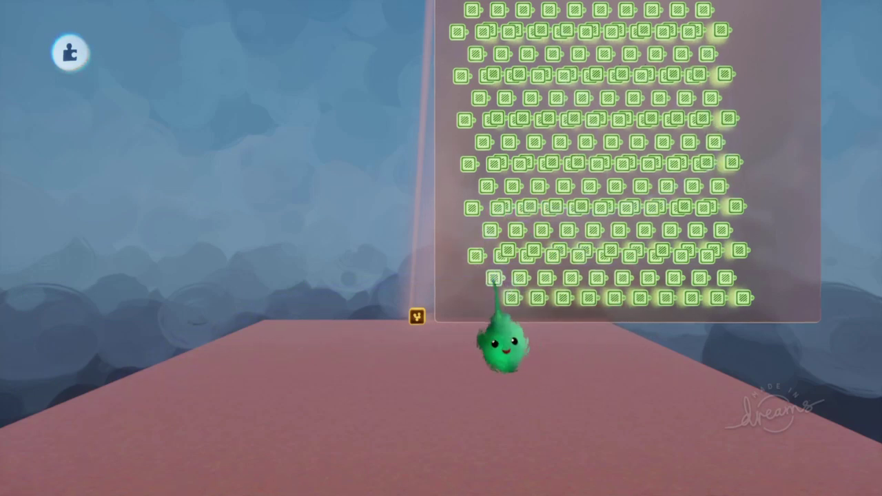
# Step: Select all the Trigger Zones again and review their shared detection type and detection scope
pyautogui.scroll(3, 495, 277)
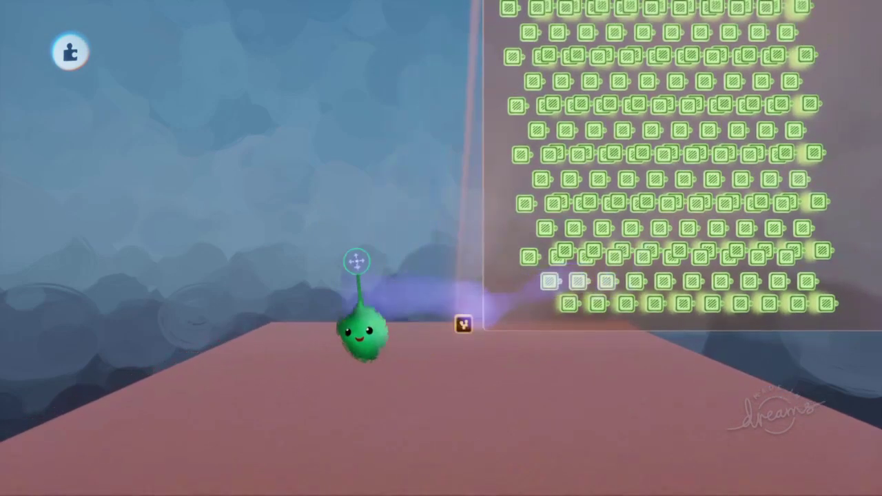
pyautogui.click(520, 153)
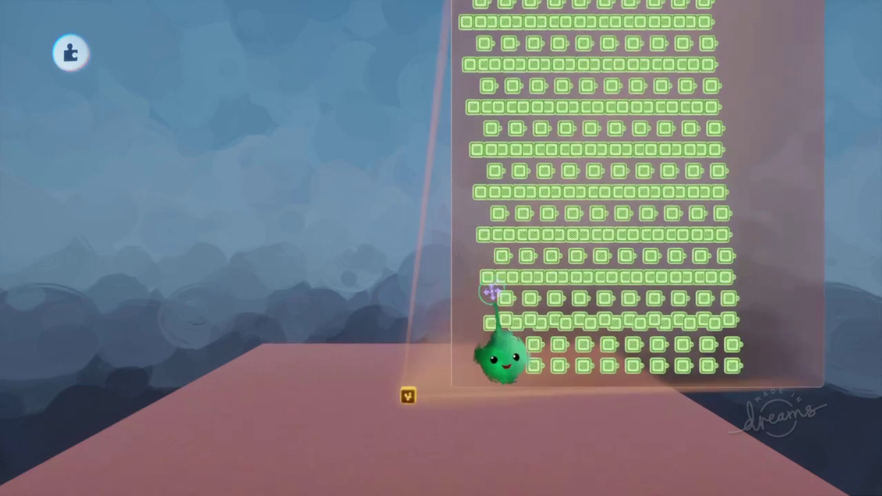
pyautogui.click(487, 277)
pyautogui.click(490, 339)
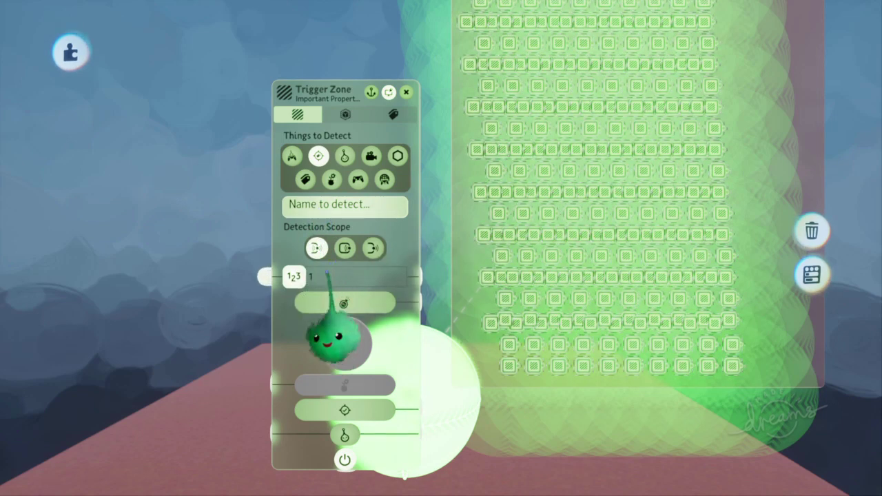
pyautogui.press('Escape')
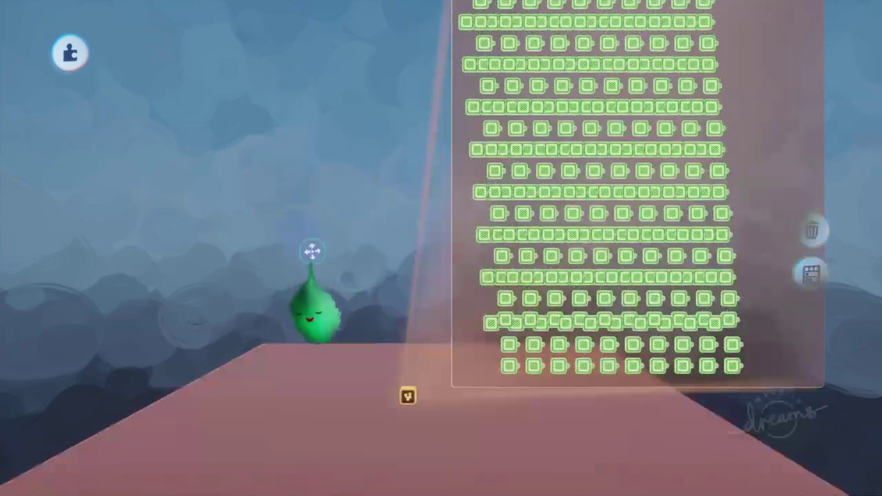
# Step: Start a sculpture in the empty space beside the microchip and place a cube with the Shape Editor
pyautogui.press('Tab')
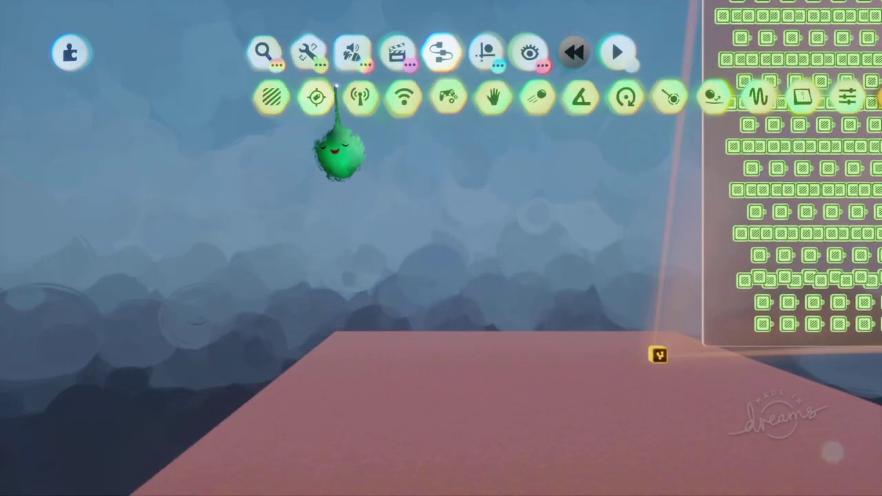
pyautogui.click(353, 56)
pyautogui.click(269, 92)
pyautogui.click(292, 306)
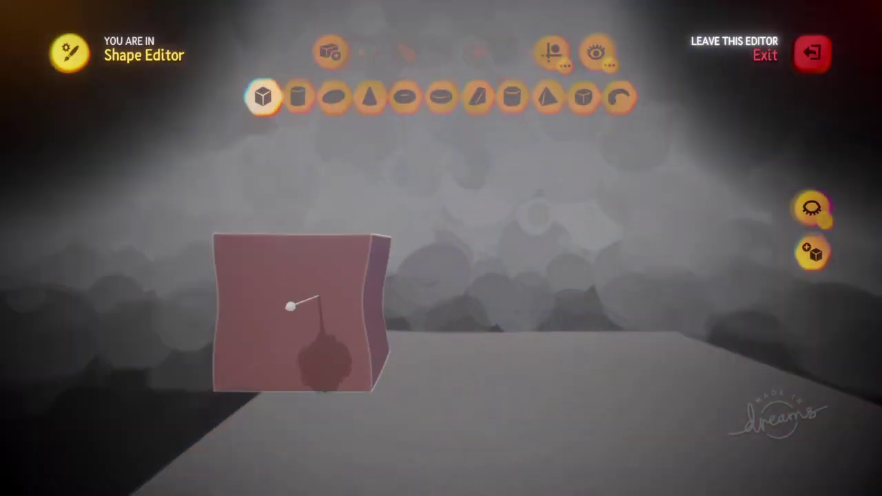
pyautogui.moveTo(400, 62); pyautogui.dragTo(409, 106)
pyautogui.press('Escape')
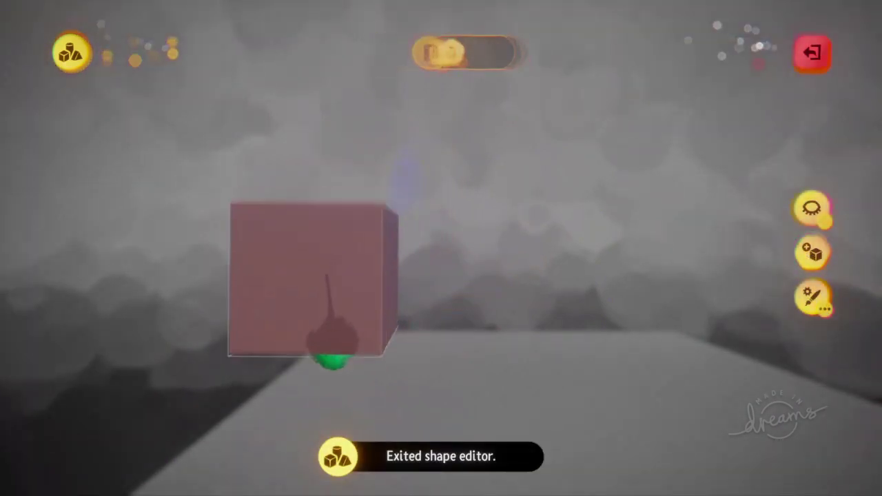
# Step: Stamp more overlapping cubes that blend into the first one and leave sculpt mode
pyautogui.click(309, 318)
pyautogui.click(386, 208)
pyautogui.click(415, 263)
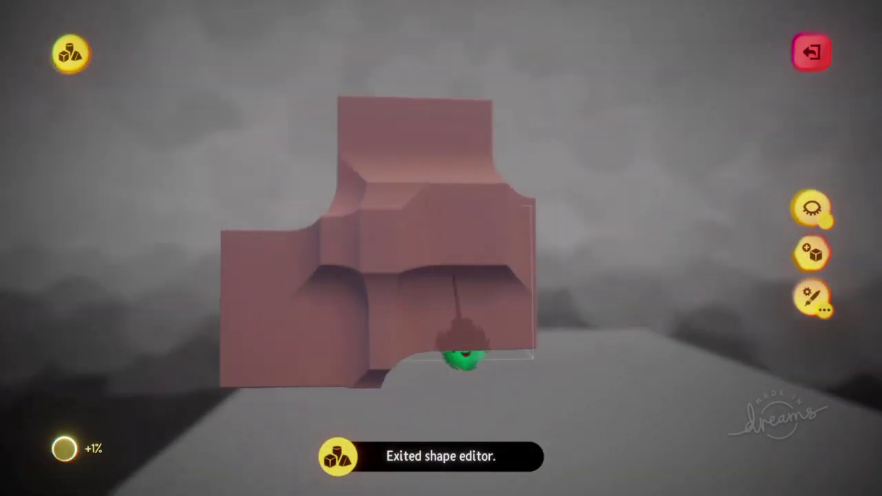
pyautogui.moveTo(465, 354); pyautogui.dragTo(470, 403, button='middle')
pyautogui.press('Escape')
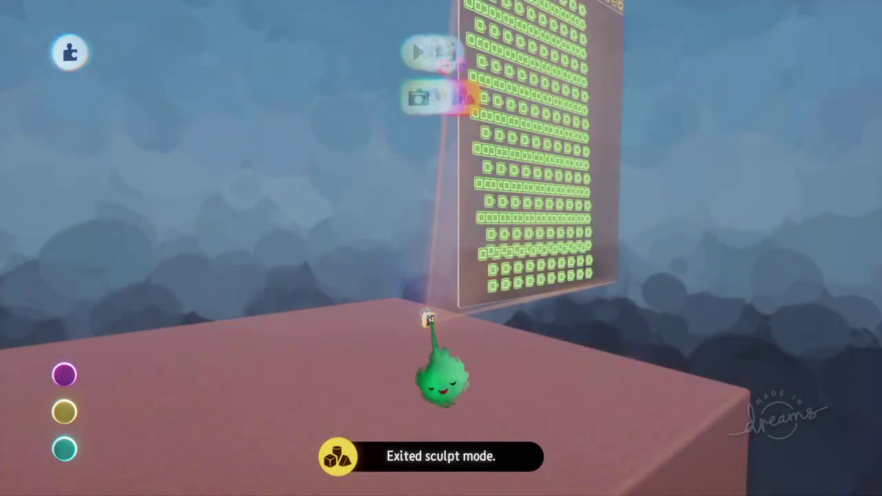
pyautogui.click(439, 258)
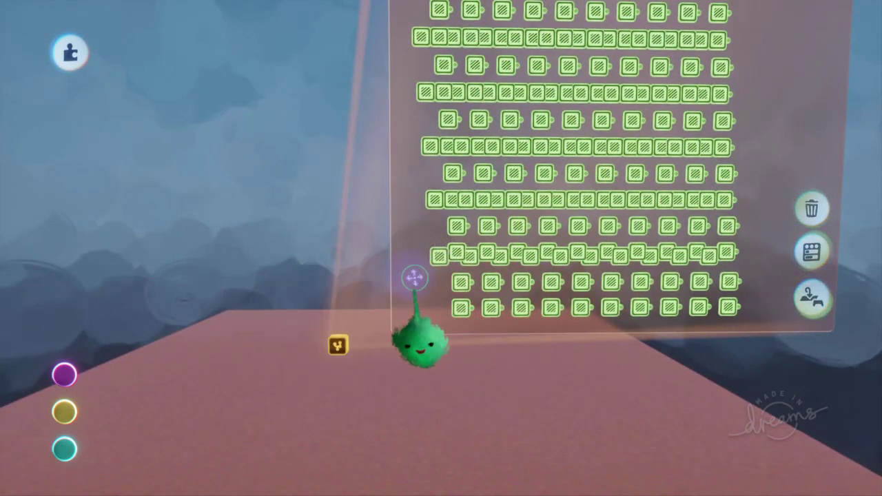
pyautogui.moveTo(413, 278); pyautogui.dragTo(524, 284)
pyautogui.moveTo(512, 256); pyautogui.dragTo(508, 235, button='middle')
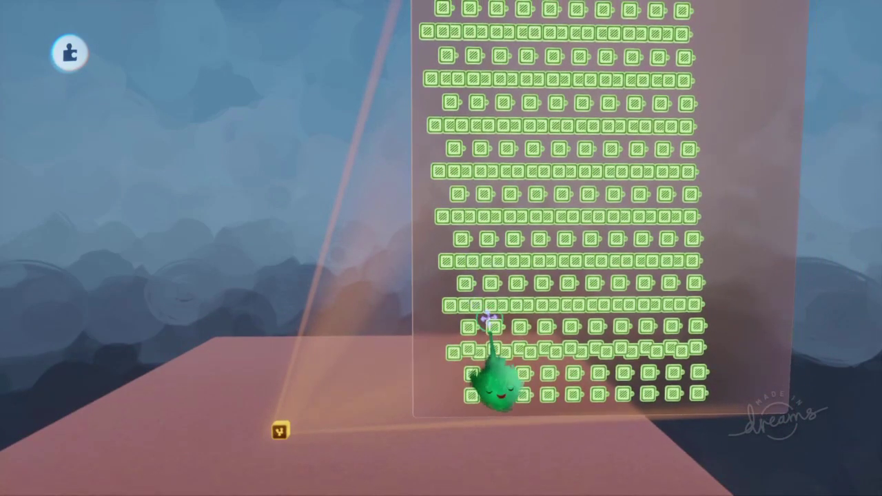
pyautogui.moveTo(486, 325); pyautogui.dragTo(494, 293, button='middle')
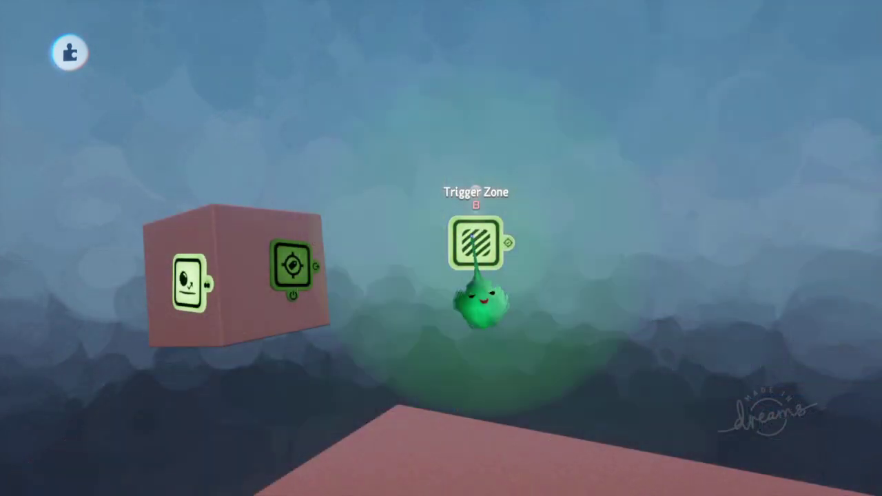
# Step: Move the Trigger Zone floating beside the cube a short distance
pyautogui.moveTo(480, 302); pyautogui.dragTo(503, 312)
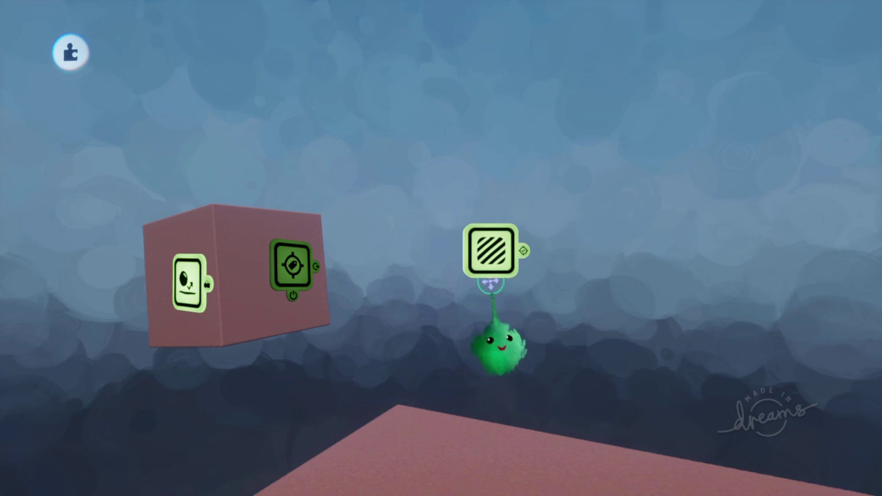
pyautogui.moveTo(495, 291); pyautogui.dragTo(363, 260, button='middle')
pyautogui.moveTo(475, 301); pyautogui.dragTo(487, 197, button='middle')
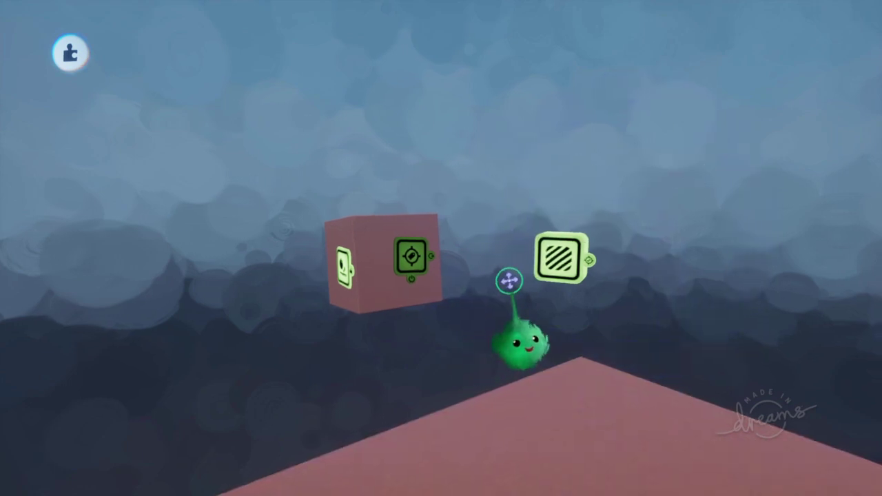
pyautogui.moveTo(520, 344); pyautogui.dragTo(493, 325, button='middle')
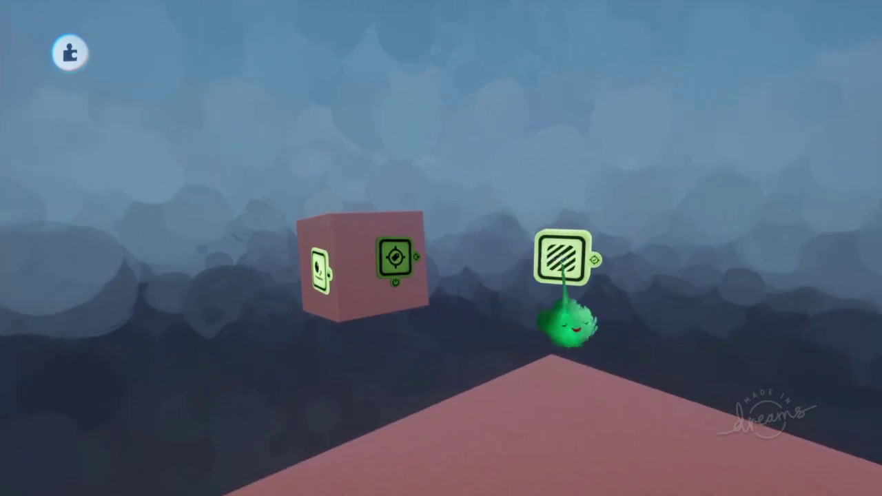
pyautogui.moveTo(547, 279); pyautogui.dragTo(455, 205)
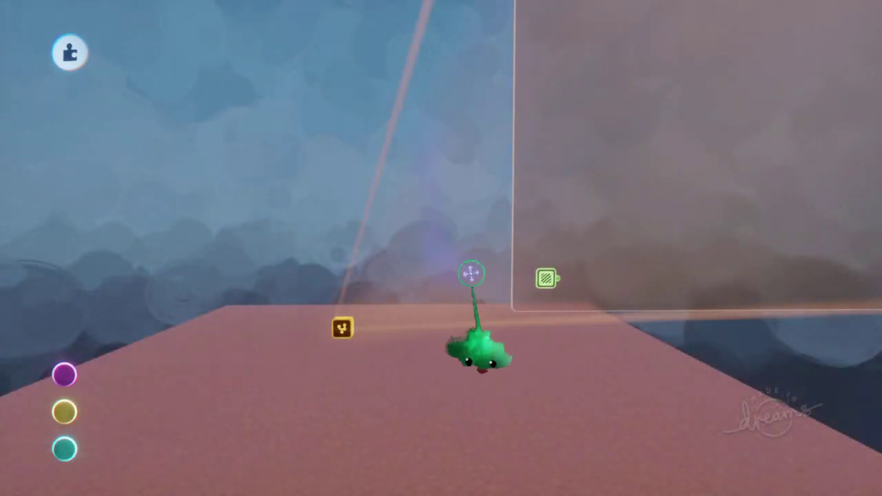
# Step: Undo the latest change so that the microchip is cleared from the scene
pyautogui.scroll(2, 471, 274)
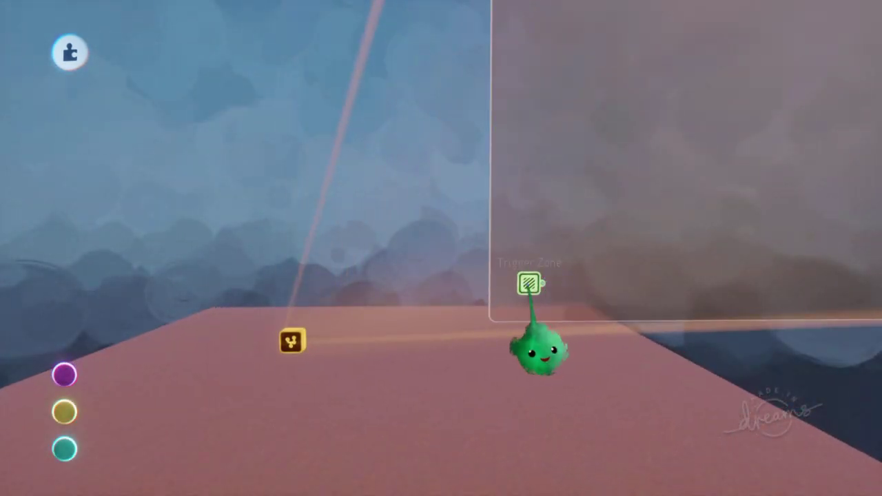
pyautogui.hscroll(-5, 465, 315)
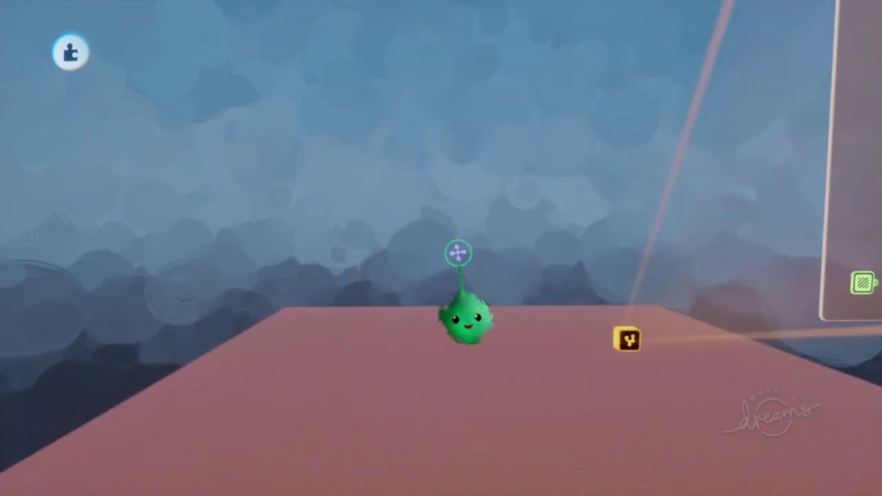
pyautogui.hotkey('ctrl', 'z')
# Step: Place a Blank Puppet (Deluxe) on the empty floor
pyautogui.click(441, 52)
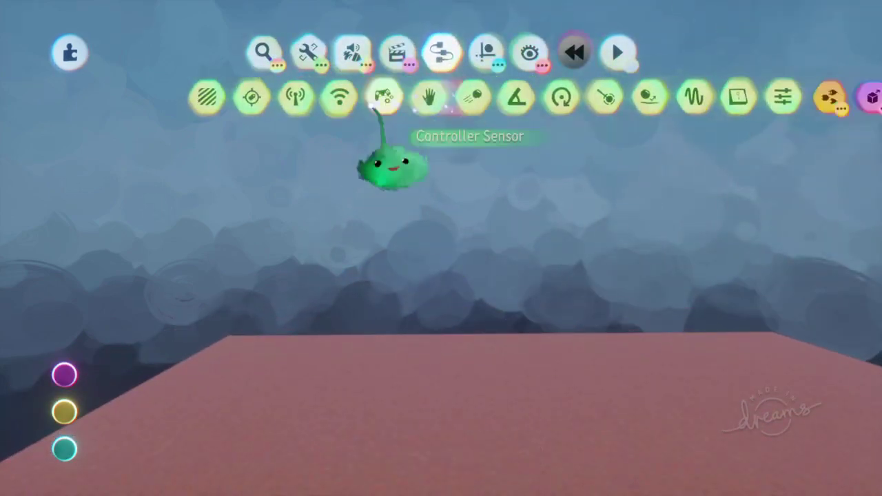
pyautogui.click(742, 98)
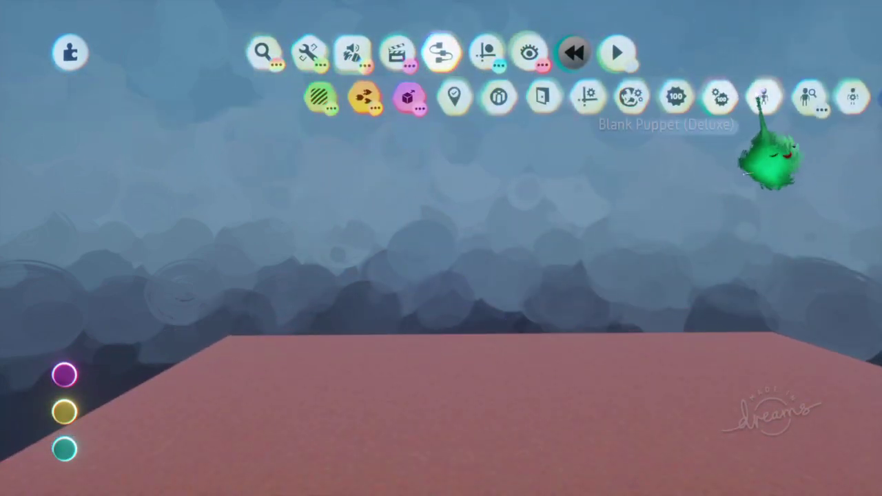
pyautogui.click(764, 95)
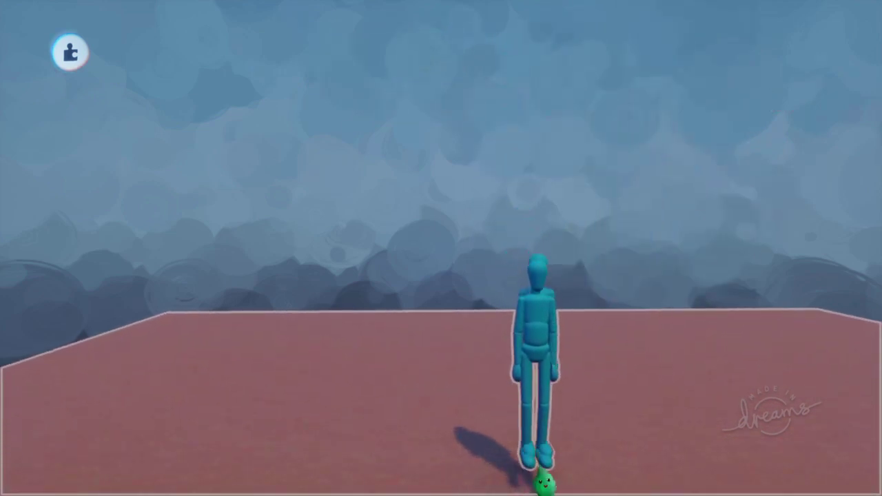
pyautogui.click(507, 369)
# Step: Open the puppet's Puppet Logic microchip, extend its canvas downward and move it higher above the puppet
pyautogui.click(502, 217)
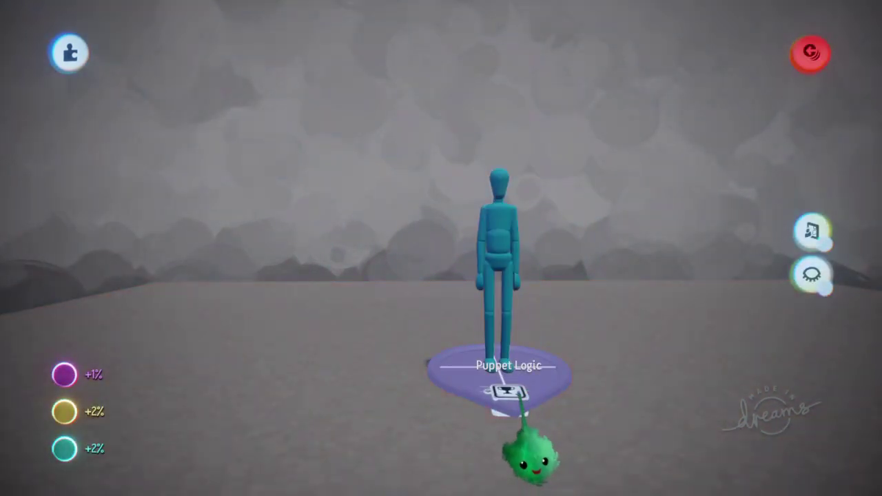
pyautogui.click(509, 393)
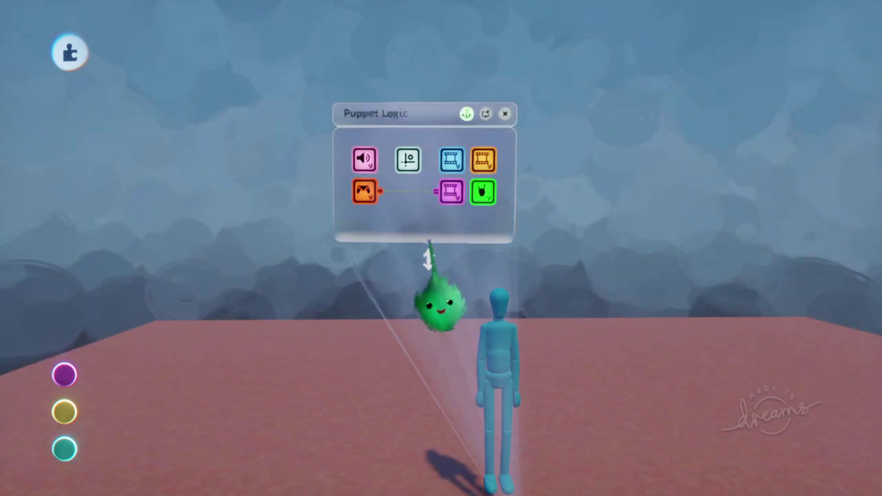
pyautogui.moveTo(429, 242); pyautogui.dragTo(432, 293)
pyautogui.moveTo(439, 226); pyautogui.dragTo(504, 107)
# Step: Add a Trigger Zone to the empty lower area of the Puppet Logic microchip
pyautogui.click(319, 101)
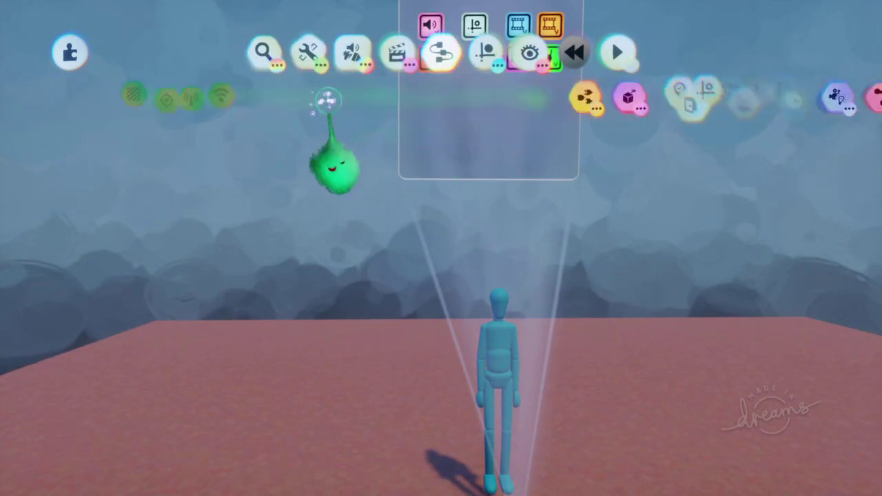
pyautogui.click(53, 95)
pyautogui.click(460, 153)
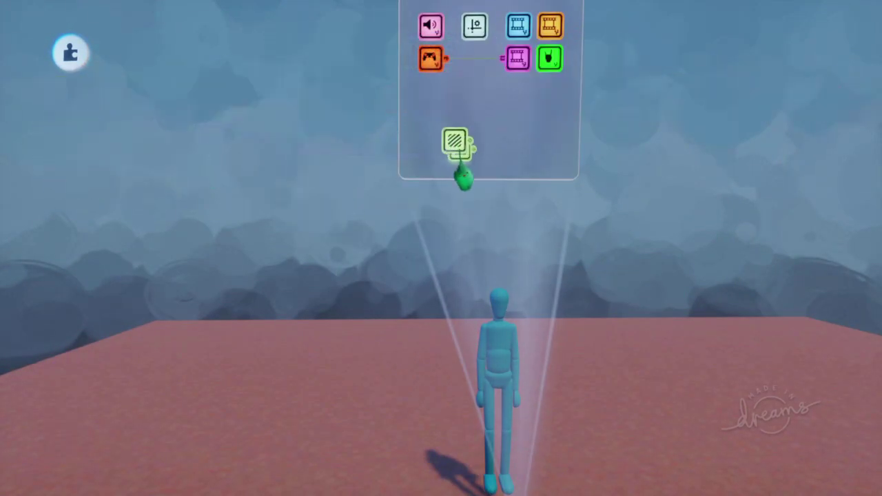
pyautogui.press('Escape')
# Step: Move the Trigger Zone's sphere so that it is centred on the puppet's body
pyautogui.click(456, 154)
pyautogui.moveTo(456, 154); pyautogui.dragTo(473, 276, button='middle')
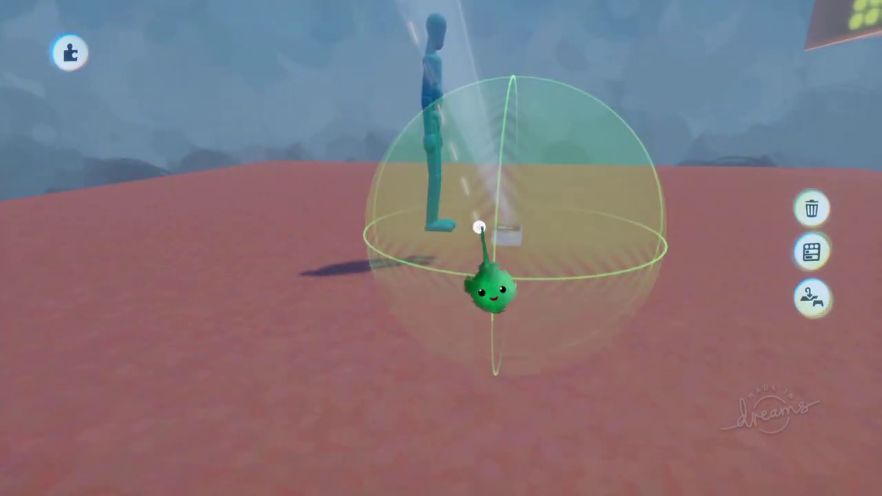
pyautogui.moveTo(479, 228); pyautogui.dragTo(435, 104)
pyautogui.click(528, 311)
pyautogui.moveTo(519, 290); pyautogui.dragTo(480, 226, button='middle')
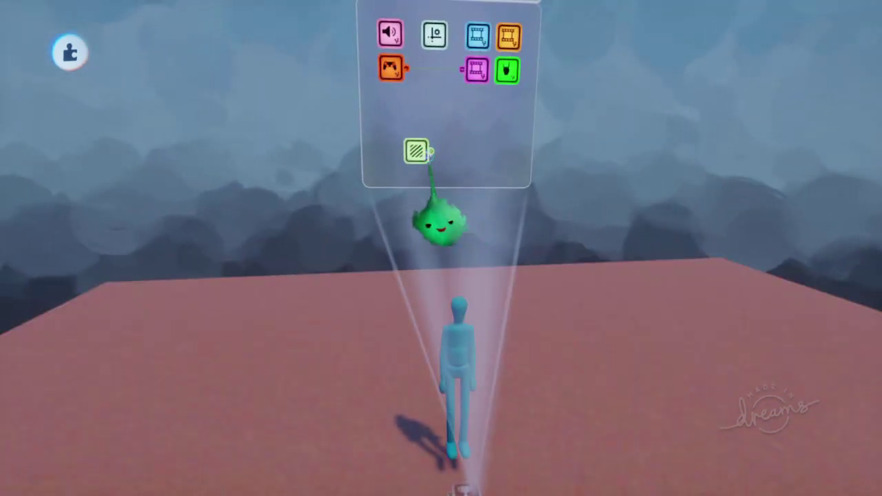
# Step: Place a Tag in the scene, some distance to the side of the puppet
pyautogui.press('Tab')
pyautogui.moveTo(631, 136); pyautogui.dragTo(377, 110, button='middle')
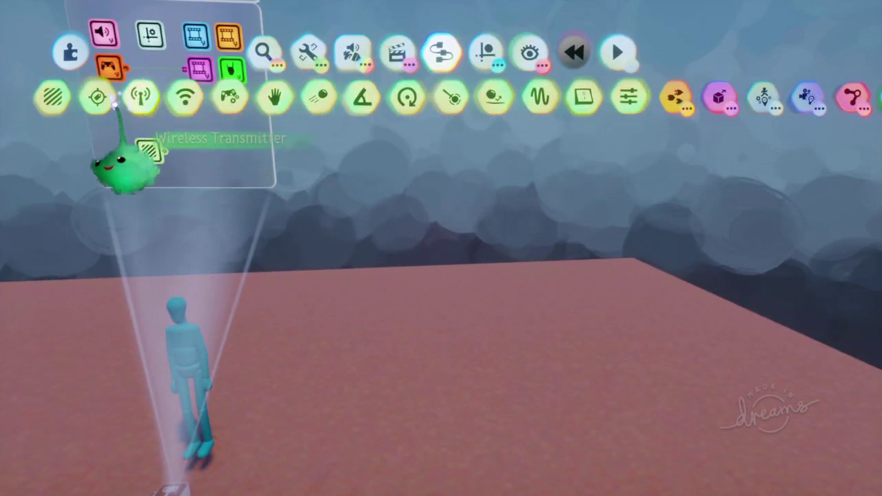
pyautogui.click(103, 100)
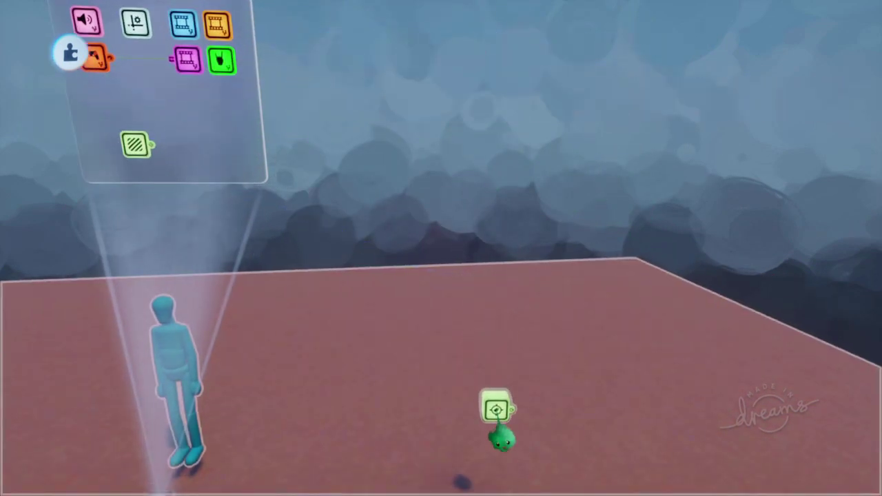
pyautogui.click(497, 413)
pyautogui.press('Escape')
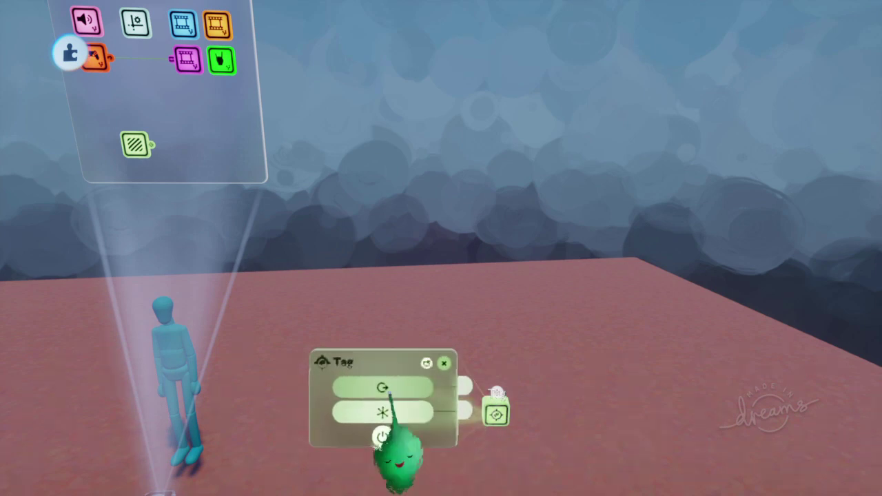
# Step: Review the Tag's settings and the Trigger Zone's Things to Detect options, closing each again
pyautogui.moveTo(390, 391); pyautogui.dragTo(418, 245)
pyautogui.moveTo(433, 286); pyautogui.dragTo(299, 237, button='middle')
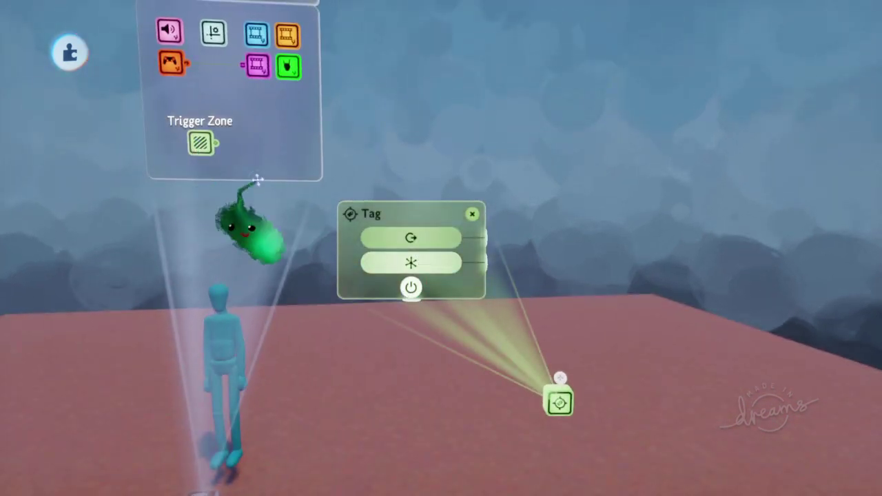
pyautogui.moveTo(408, 270); pyautogui.dragTo(655, 184)
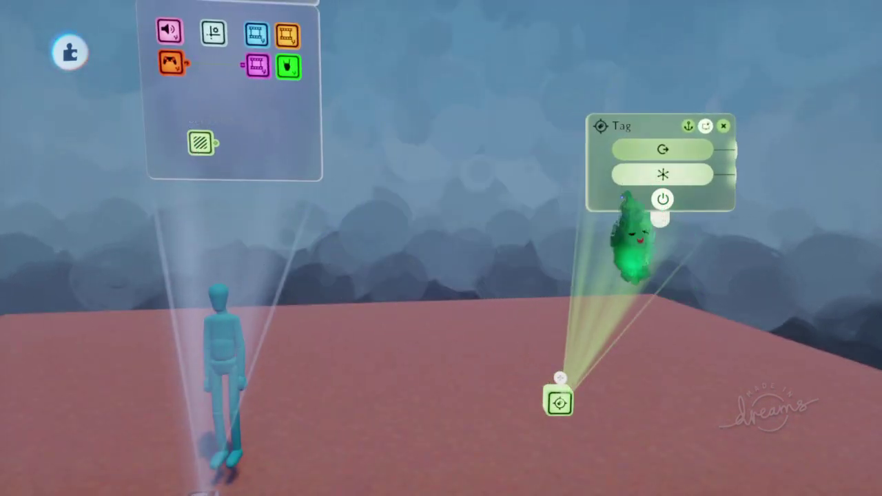
pyautogui.press('Escape')
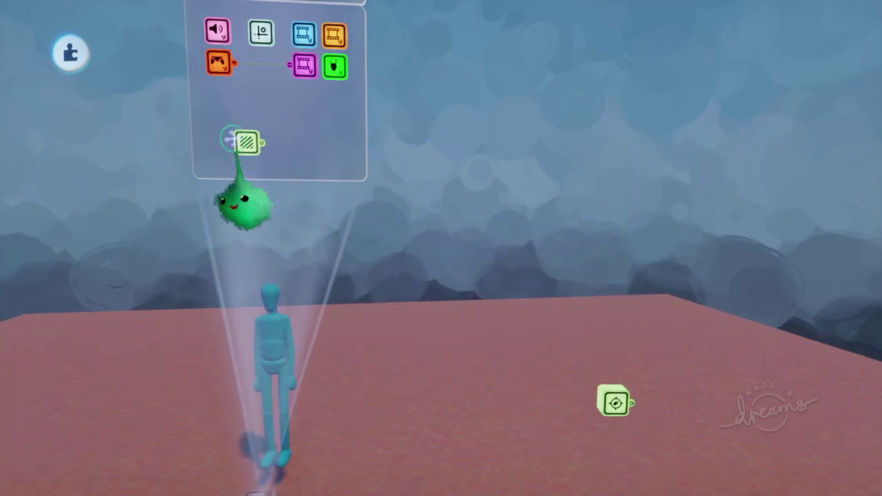
pyautogui.click(246, 142)
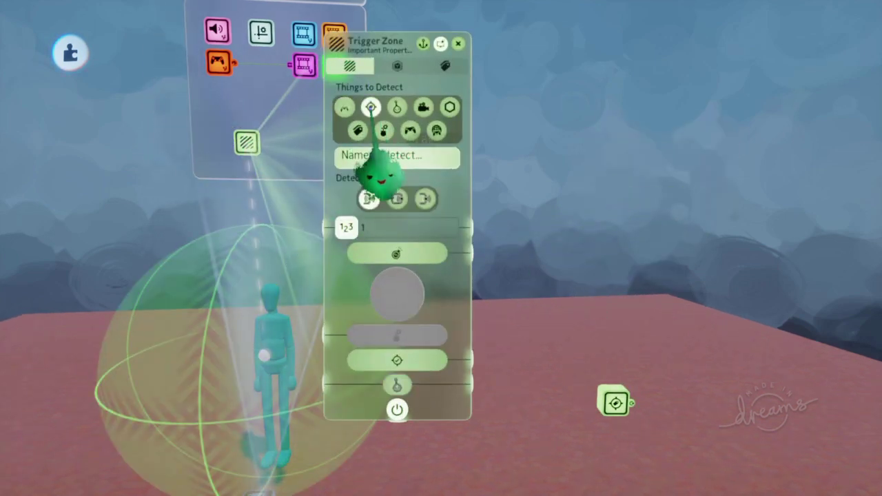
pyautogui.press('Escape')
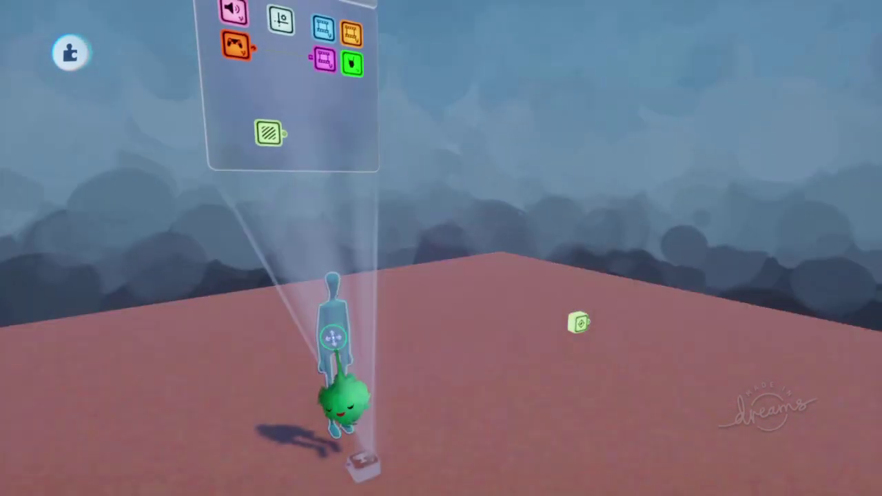
# Step: Move the Tag right beside the puppet and check its Tag Output
pyautogui.moveTo(385, 320); pyautogui.dragTo(381, 320)
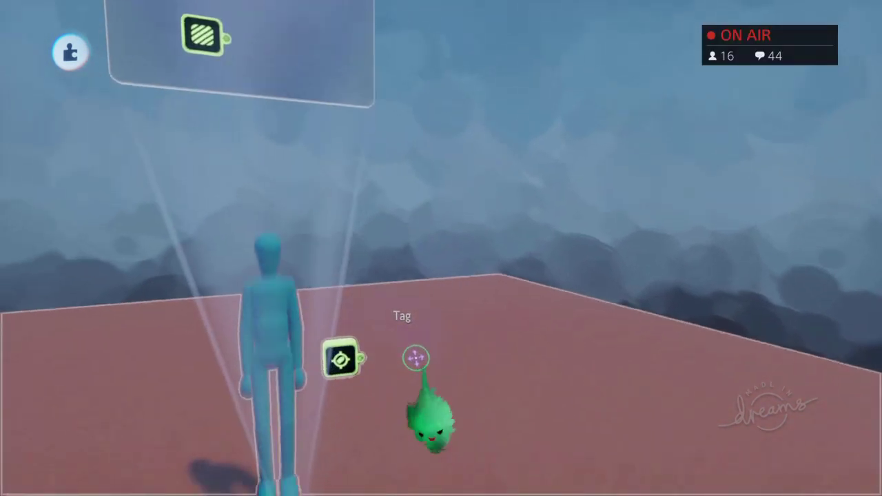
pyautogui.moveTo(416, 358); pyautogui.dragTo(415, 286, button='middle')
pyautogui.click(341, 288)
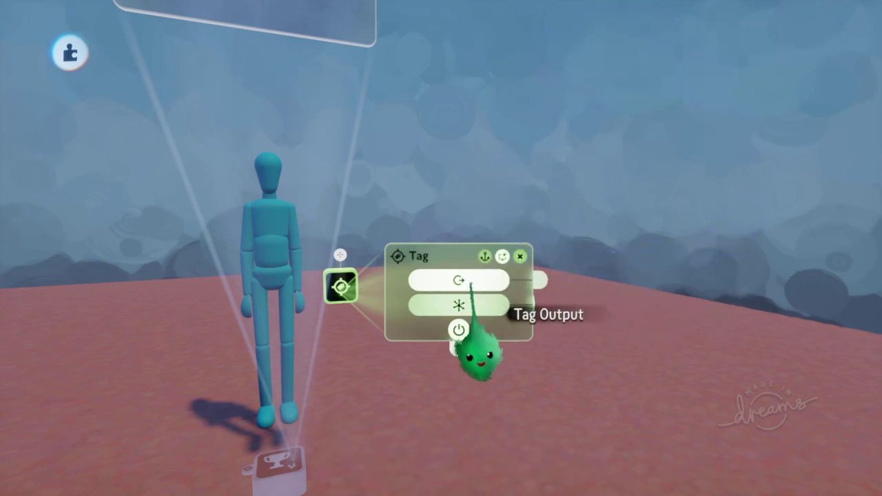
pyautogui.press('Escape')
# Step: Move the puppet aside, pull the Trigger Zone out into the scene and put the Tag into the Puppet Logic microchip
pyautogui.moveTo(479, 317); pyautogui.dragTo(436, 166, button='middle')
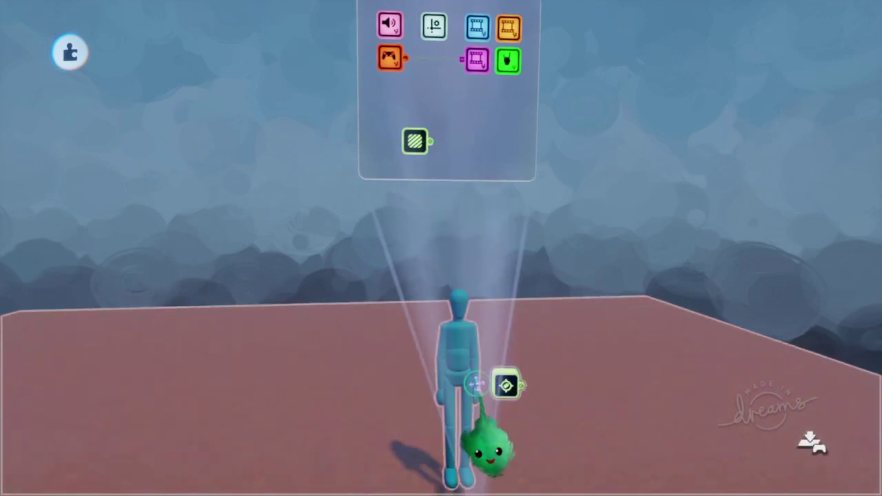
pyautogui.moveTo(472, 380); pyautogui.dragTo(310, 355)
pyautogui.moveTo(271, 157); pyautogui.dragTo(527, 355)
pyautogui.moveTo(537, 398); pyautogui.dragTo(486, 270, button='middle')
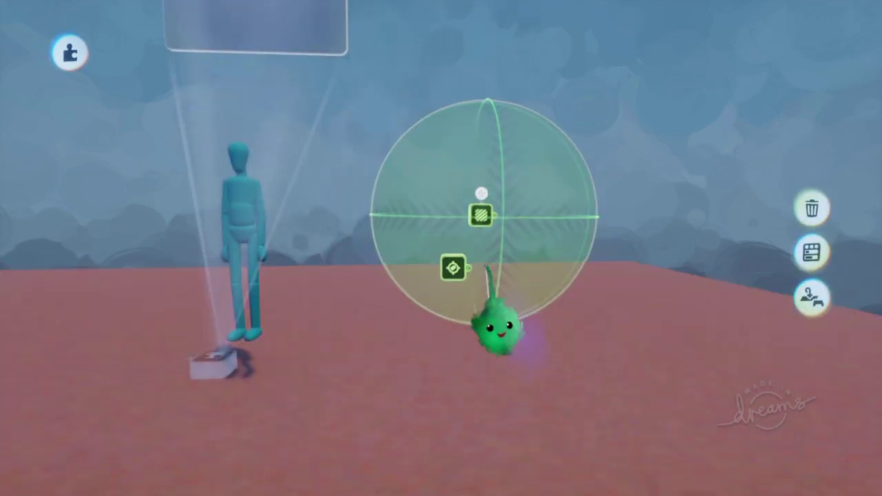
pyautogui.moveTo(233, 52); pyautogui.dragTo(200, 55)
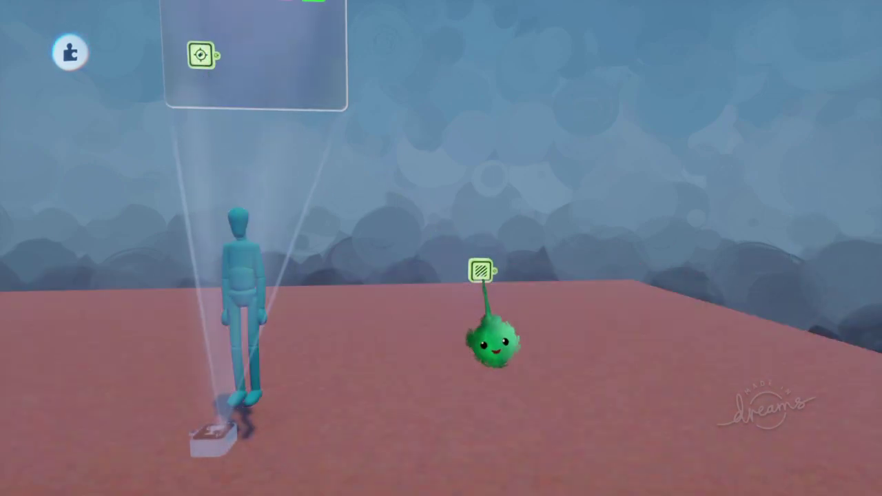
# Step: Shift the Trigger Zone slightly and bring the puppet carrying the Tag close to it
pyautogui.moveTo(482, 273); pyautogui.dragTo(467, 290)
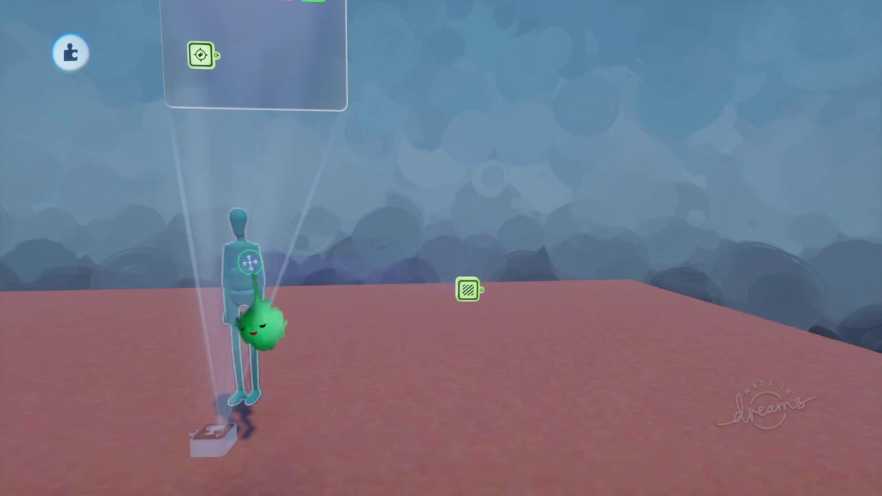
pyautogui.moveTo(251, 263); pyautogui.dragTo(384, 242)
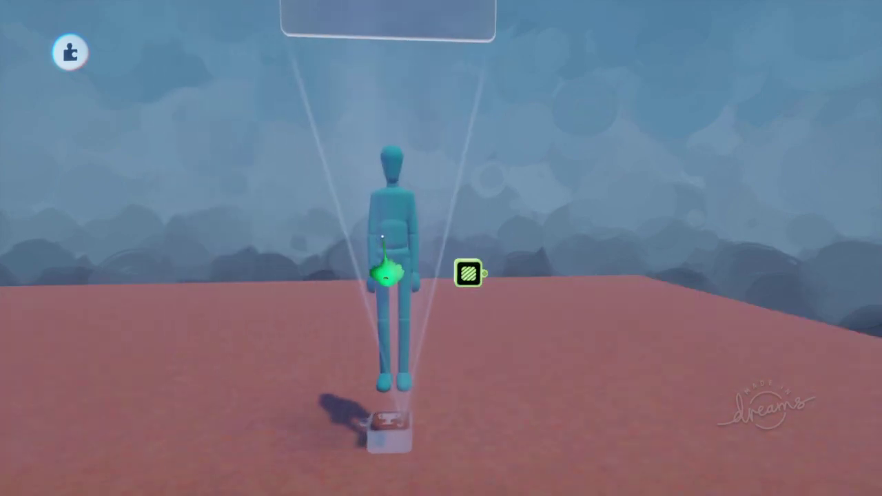
pyautogui.scroll(-3, 417, 243)
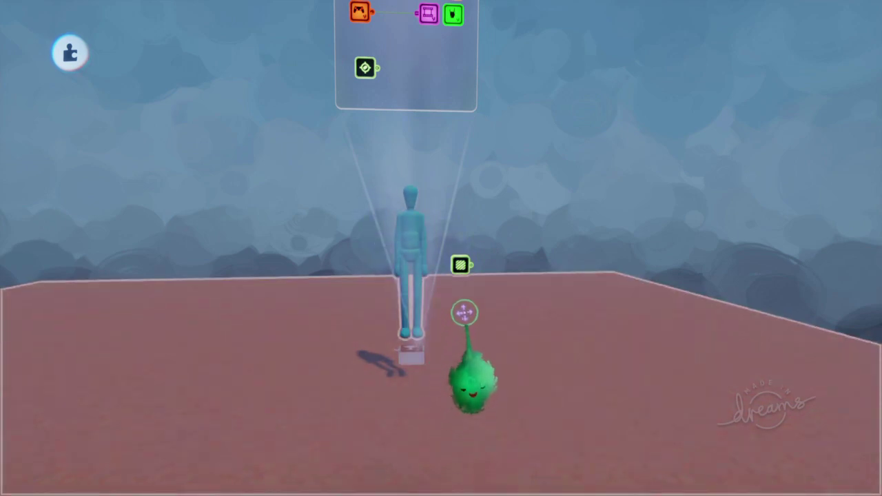
pyautogui.scroll(2, 460, 290)
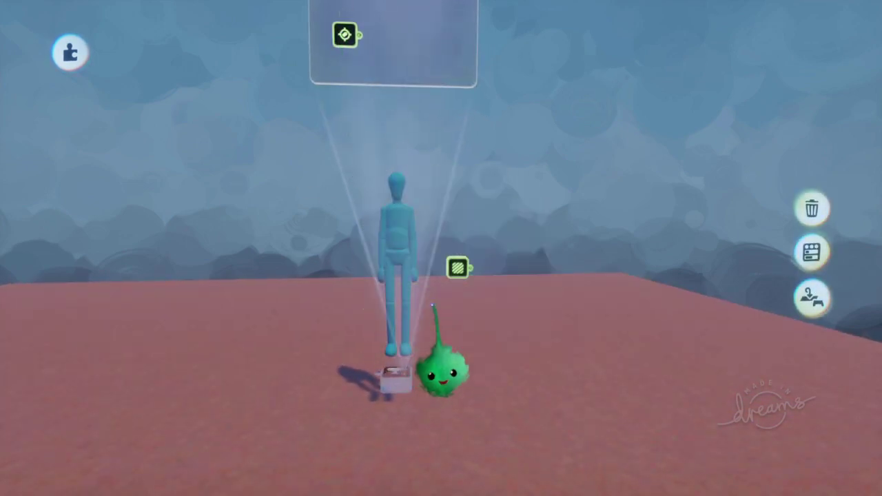
pyautogui.scroll(2, 455, 295)
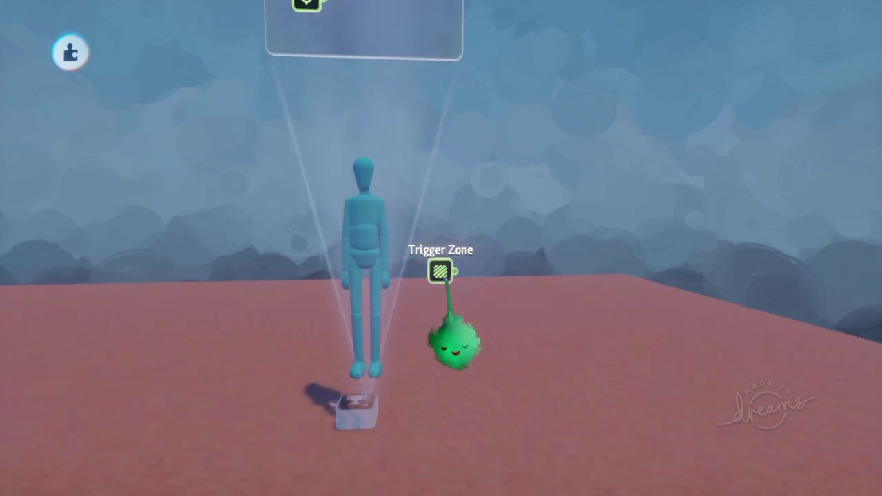
pyautogui.moveTo(455, 343); pyautogui.dragTo(462, 355)
pyautogui.moveTo(449, 277); pyautogui.dragTo(455, 289, button='middle')
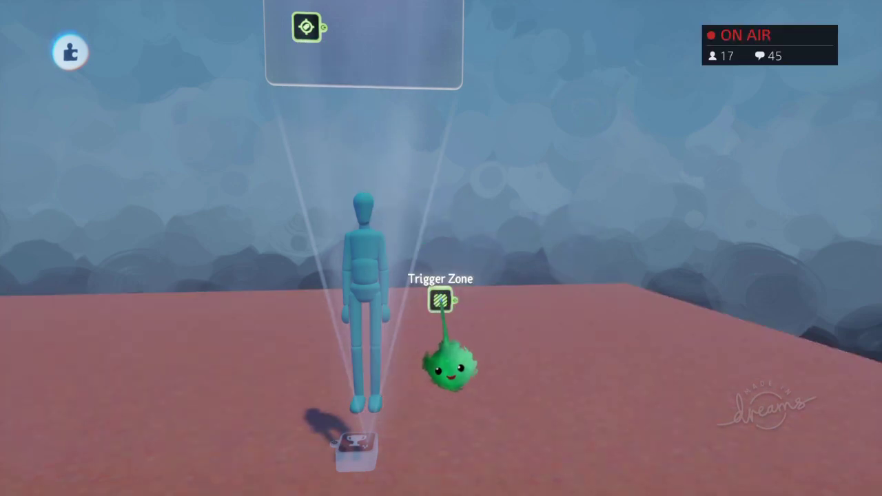
# Step: Examine the detection type and Detection Scope options of the cloned Trigger Zones in the large microchip
pyautogui.scroll(-2, 475, 344)
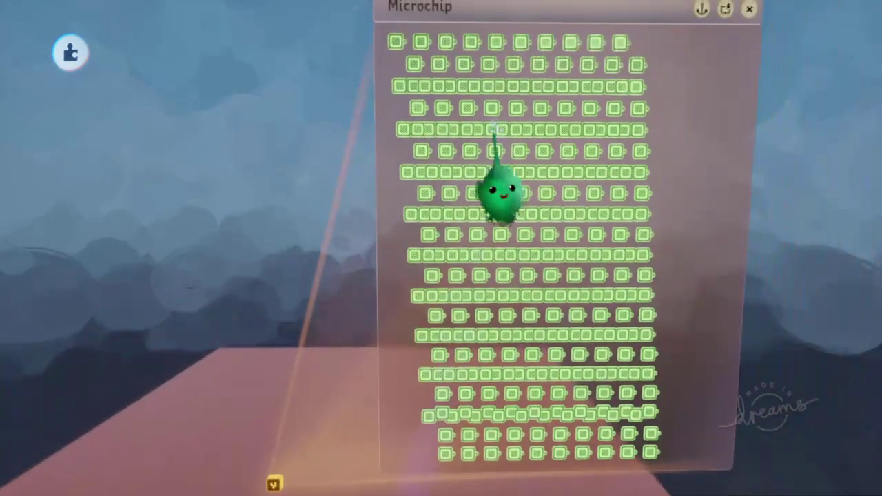
pyautogui.scroll(-2, 496, 132)
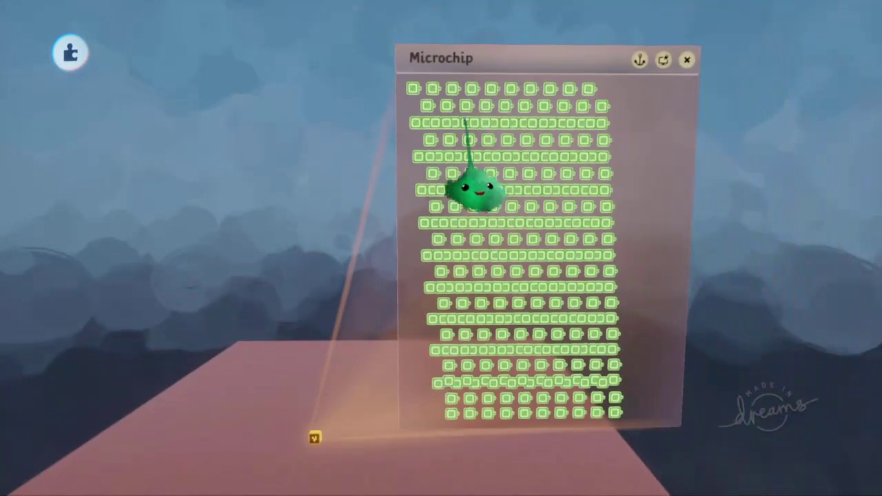
pyautogui.scroll(3, 467, 370)
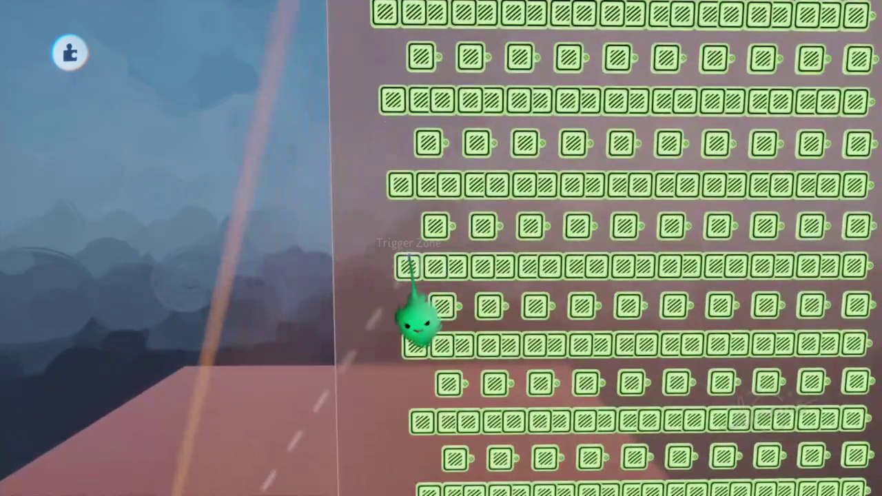
pyautogui.click(410, 265)
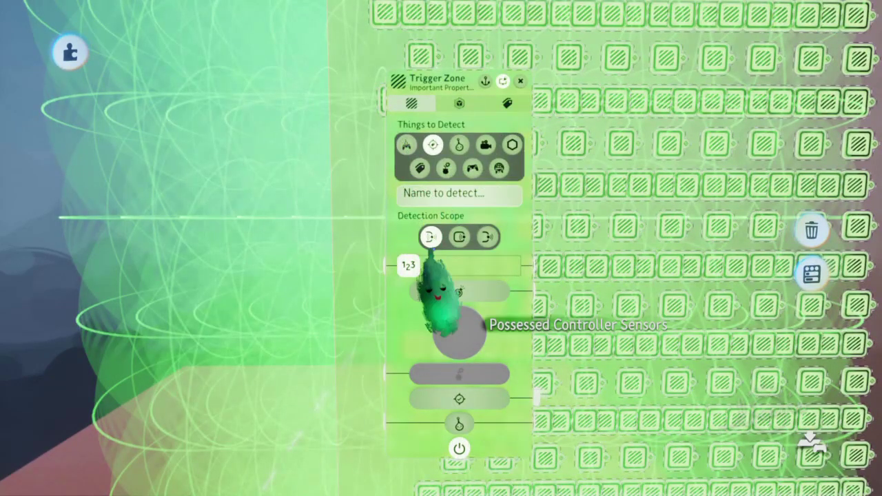
pyautogui.scroll(-4, 432, 252)
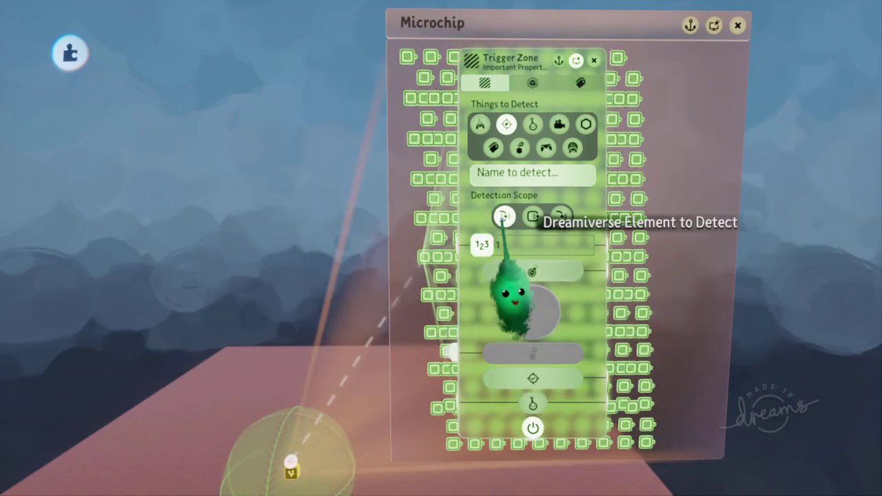
pyautogui.press('Escape')
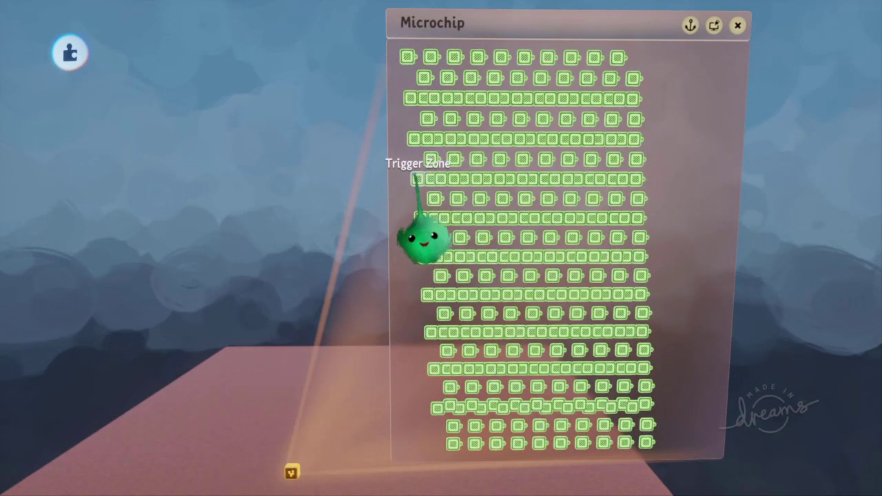
# Step: Set the cloned Trigger Zones in the large microchip to detect Possessed Controller Sensors
pyautogui.moveTo(422, 238); pyautogui.dragTo(424, 240)
pyautogui.click(424, 242)
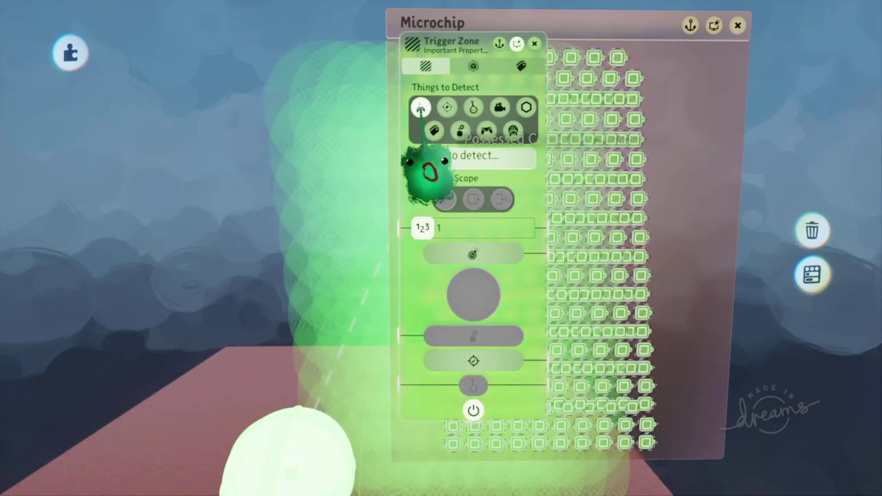
# Step: Close the Trigger Zone settings and power off the large microchip that holds the cloned Trigger Zones
pyautogui.press('Escape')
pyautogui.moveTo(311, 392); pyautogui.dragTo(390, 325, button='middle')
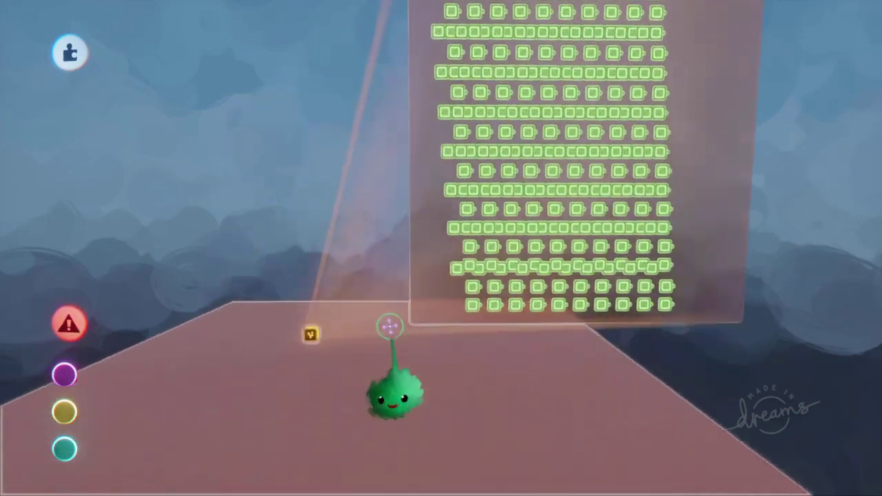
pyautogui.scroll(5, 347, 360)
pyautogui.click(370, 312)
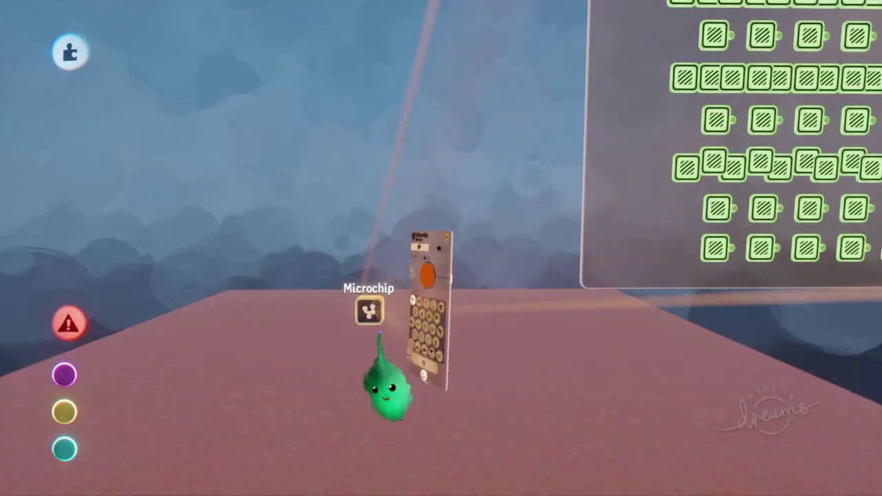
pyautogui.scroll(-4, 588, 193)
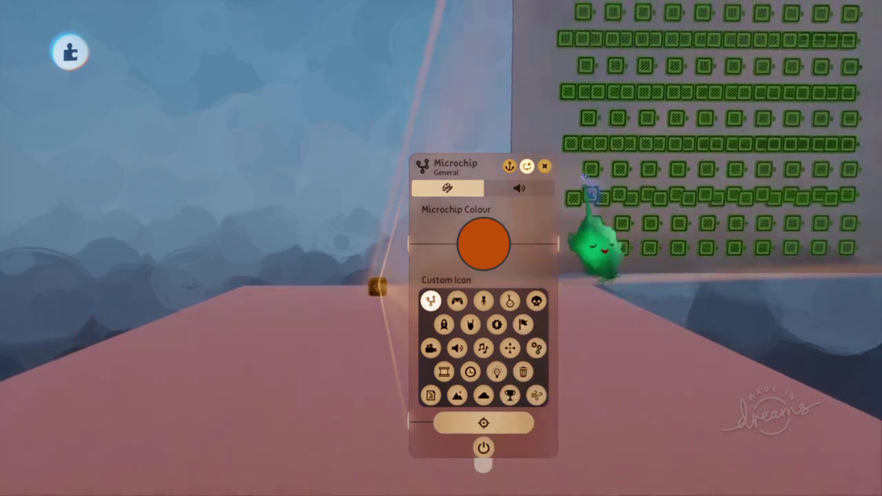
pyautogui.moveTo(703, 120); pyautogui.dragTo(692, 236, button='middle')
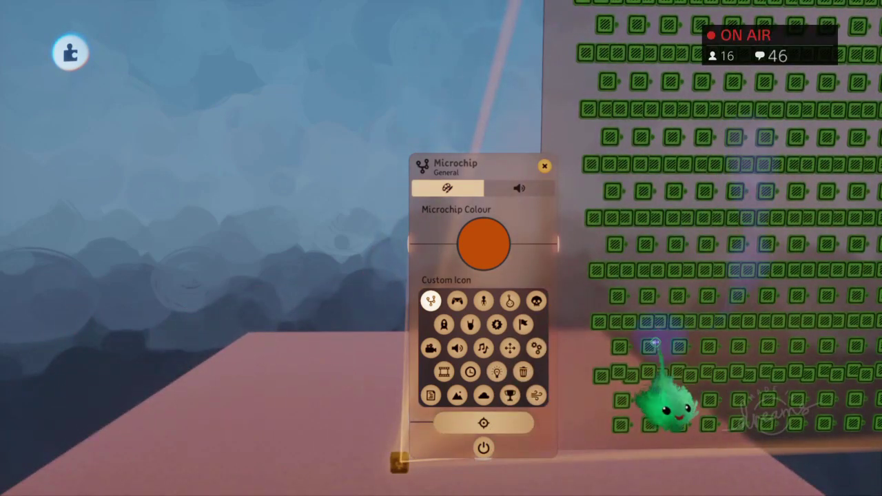
pyautogui.moveTo(354, 398); pyautogui.dragTo(352, 321, button='middle')
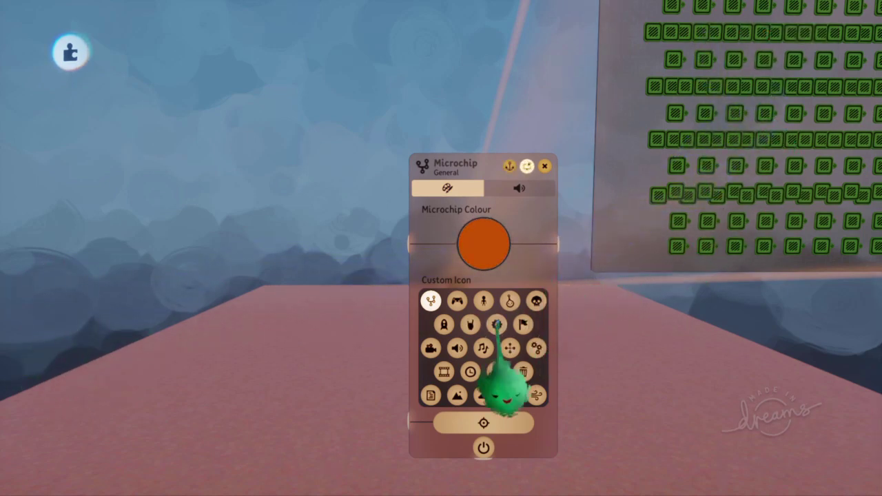
# Step: Power the large microchip back on, close its settings and check the cloned Trigger Zones inside it
pyautogui.moveTo(497, 323); pyautogui.dragTo(570, 246)
pyautogui.click(556, 371)
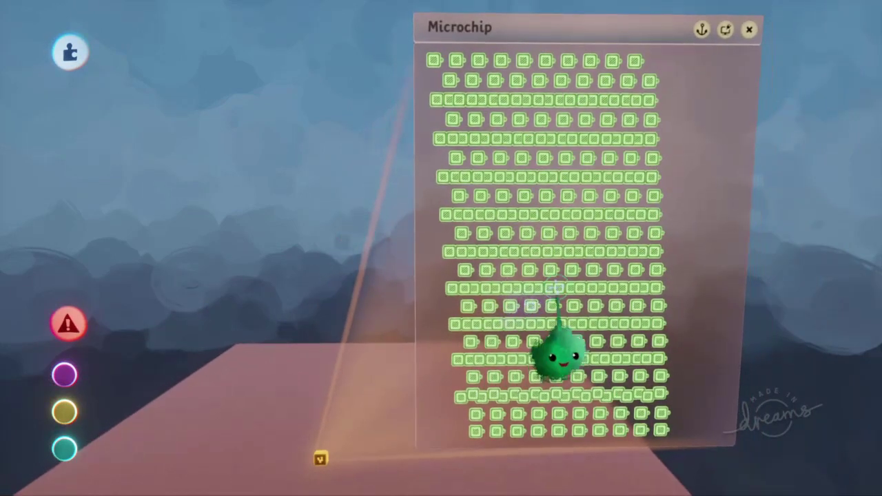
pyautogui.moveTo(512, 348); pyautogui.dragTo(502, 287, button='middle')
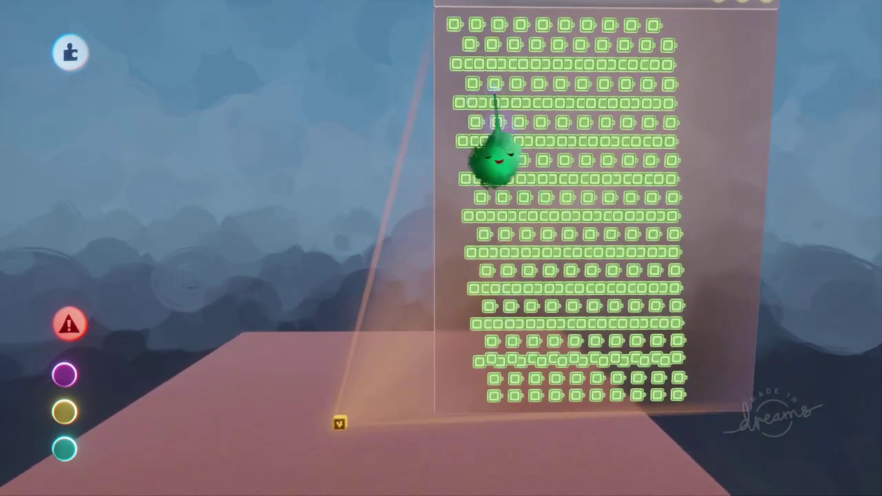
pyautogui.moveTo(472, 373); pyautogui.dragTo(412, 319, button='middle')
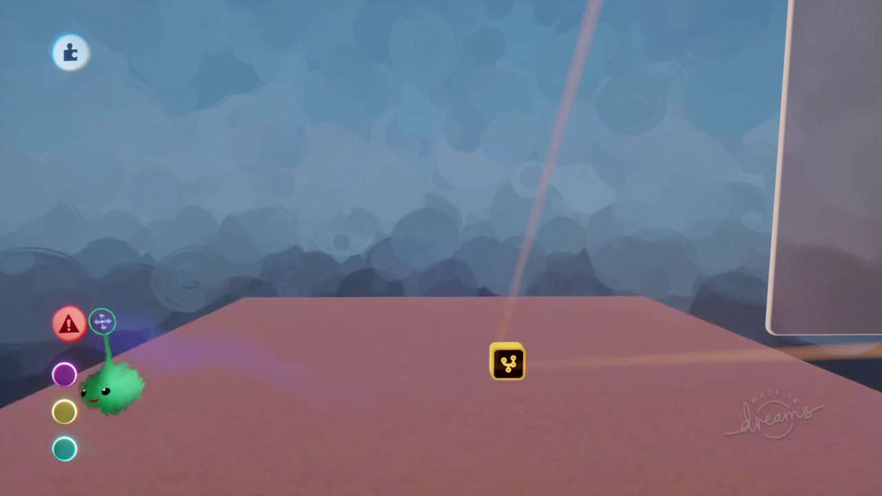
# Step: Power off the large microchip again, close its settings and look over the whole set of cloned Trigger Zones
pyautogui.click(508, 364)
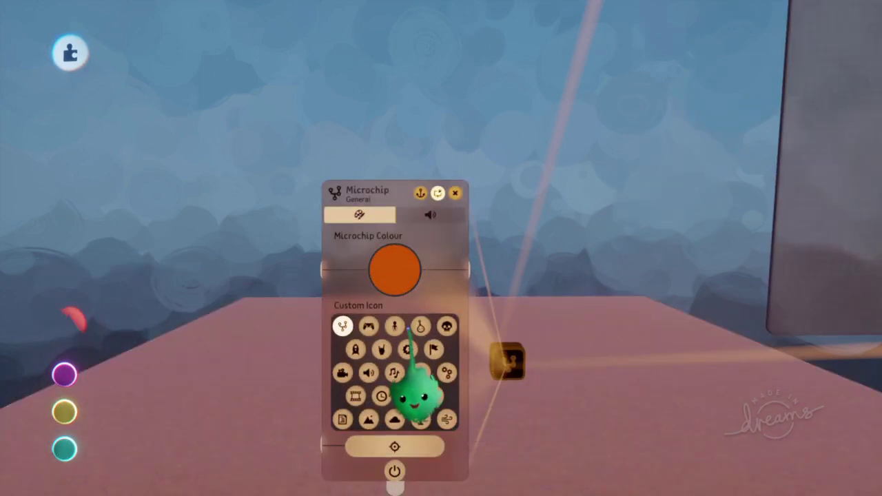
pyautogui.press('Escape')
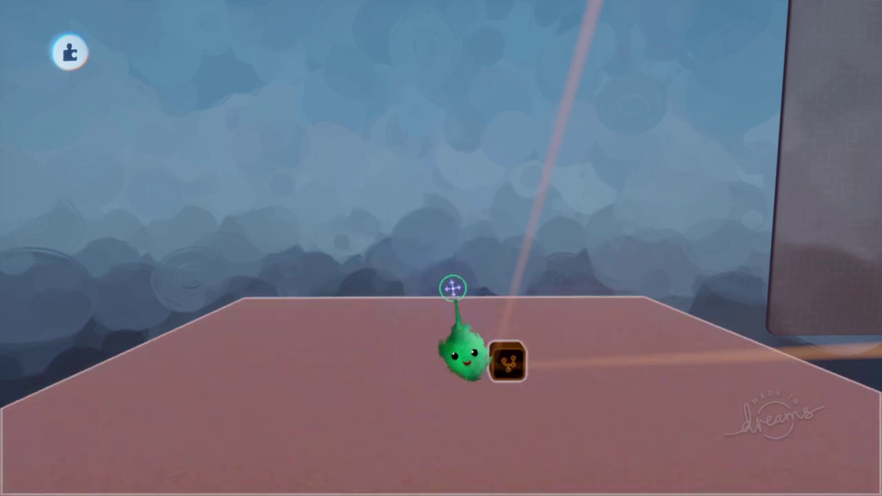
pyautogui.scroll(-5, 485, 370)
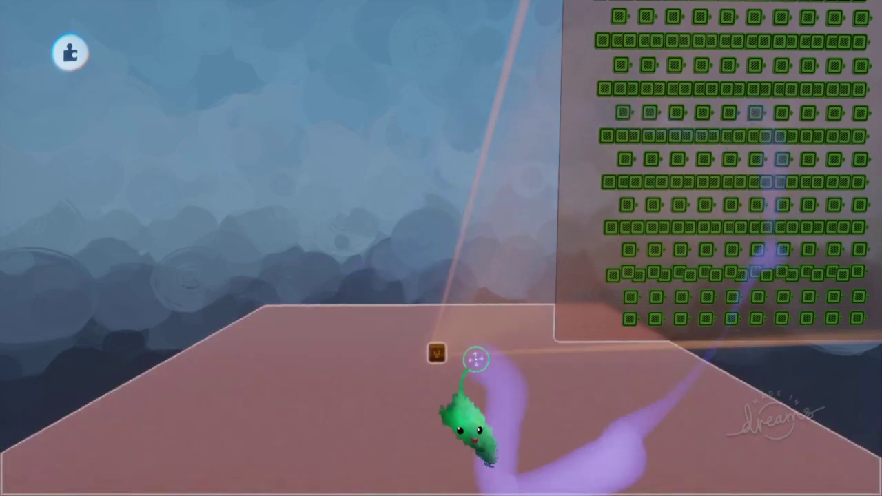
pyautogui.moveTo(630, 275); pyautogui.dragTo(551, 308, button='middle')
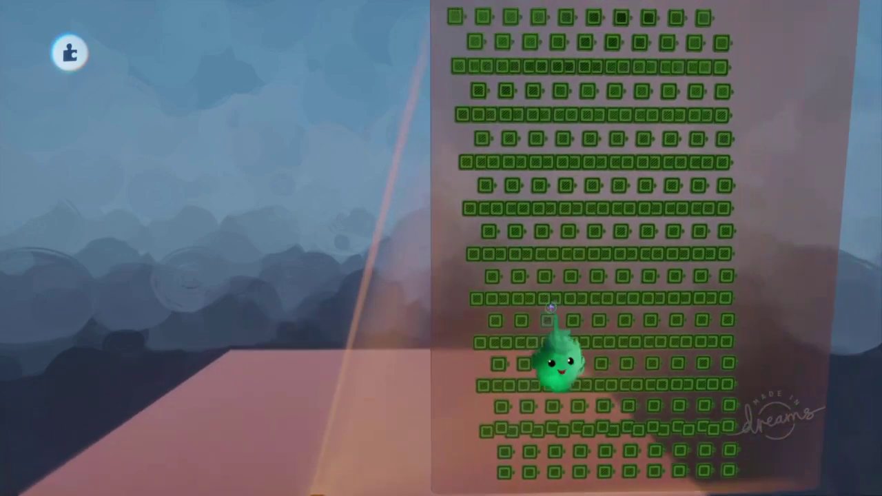
pyautogui.scroll(-3, 551, 308)
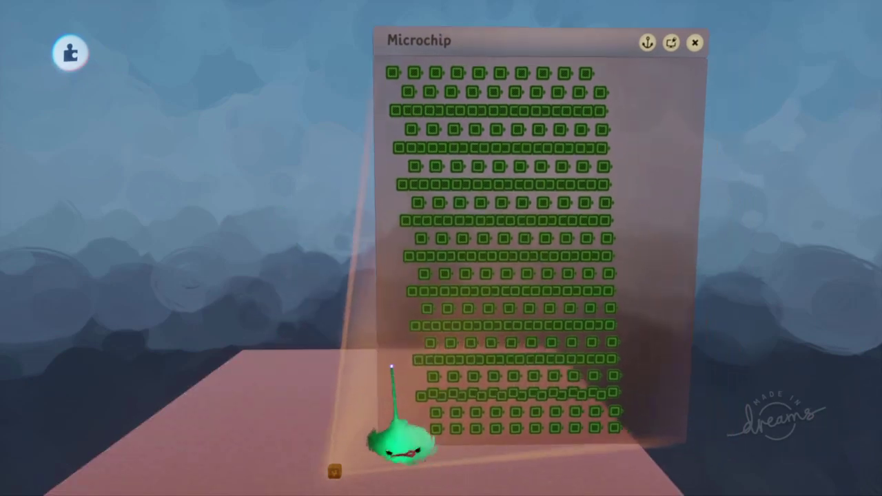
pyautogui.moveTo(392, 367); pyautogui.dragTo(227, 383)
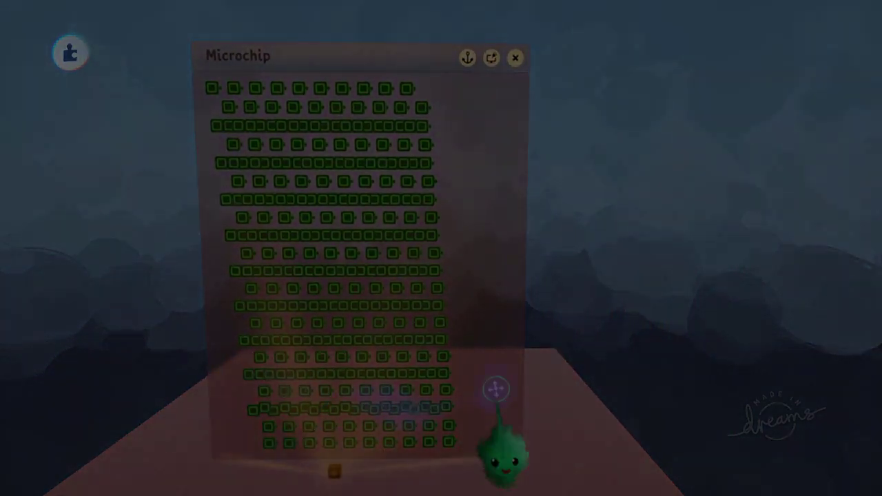